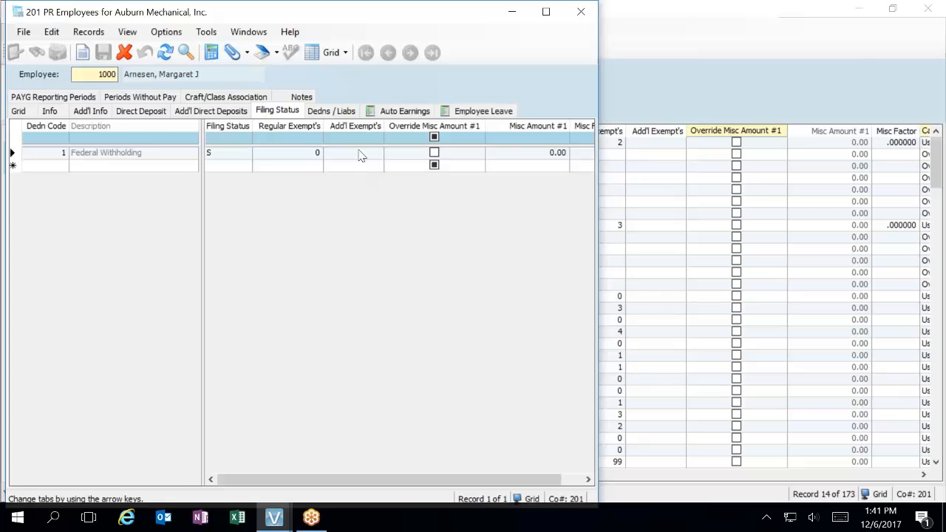
Step: Display the employee's deductions and liabilities in the PR Employees form and widen its window to reveal more columns
{"action": "left_click", "coordinate": [334, 112]}
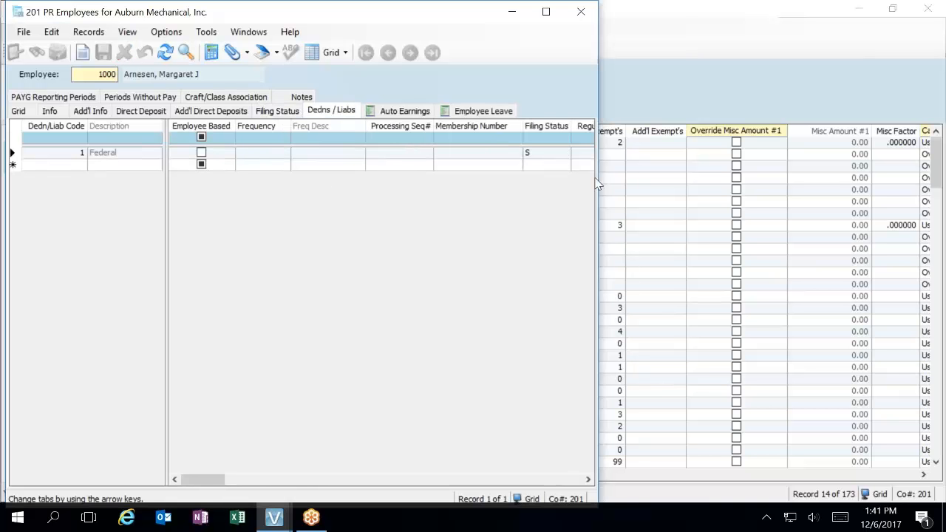
{"action": "left_click_drag", "start_coordinate": [598, 184], "coordinate": [932, 198]}
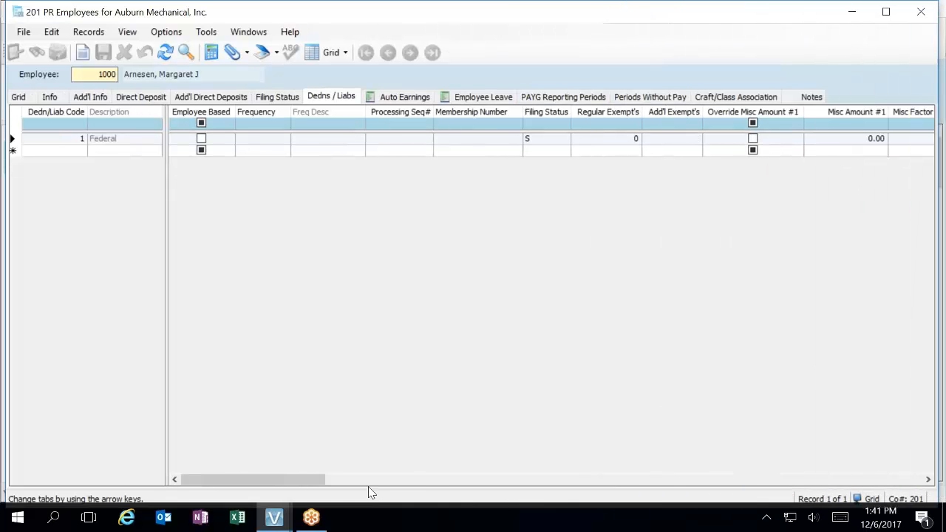
Step: Switch to the PR Employee Dedns / Liabs window and show the filter bar in its grid
{"action": "left_click", "coordinate": [275, 519]}
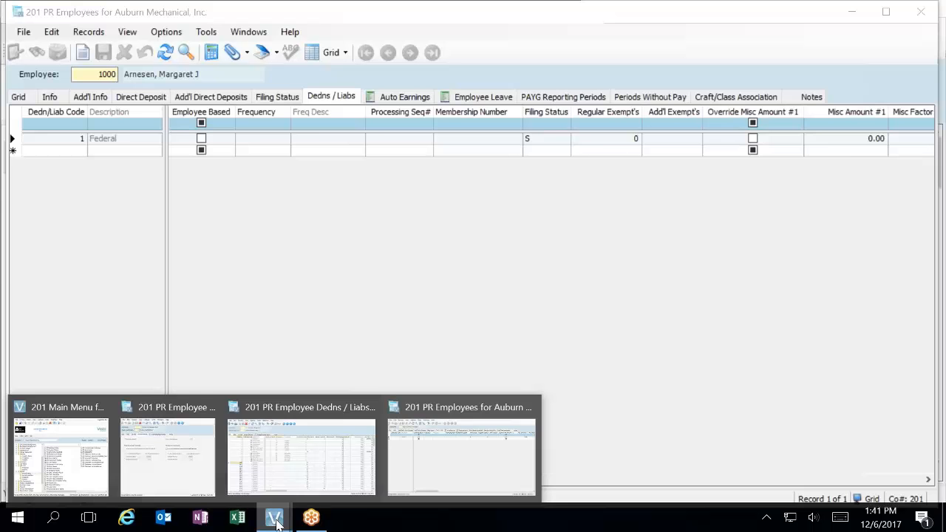
{"action": "left_click", "coordinate": [333, 446]}
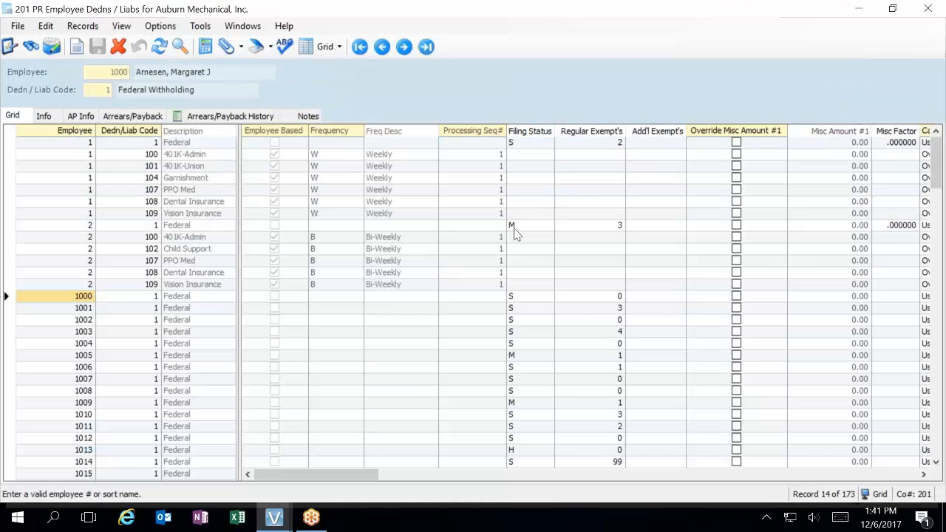
{"action": "right_click", "coordinate": [444, 306]}
{"action": "left_click", "coordinate": [484, 206]}
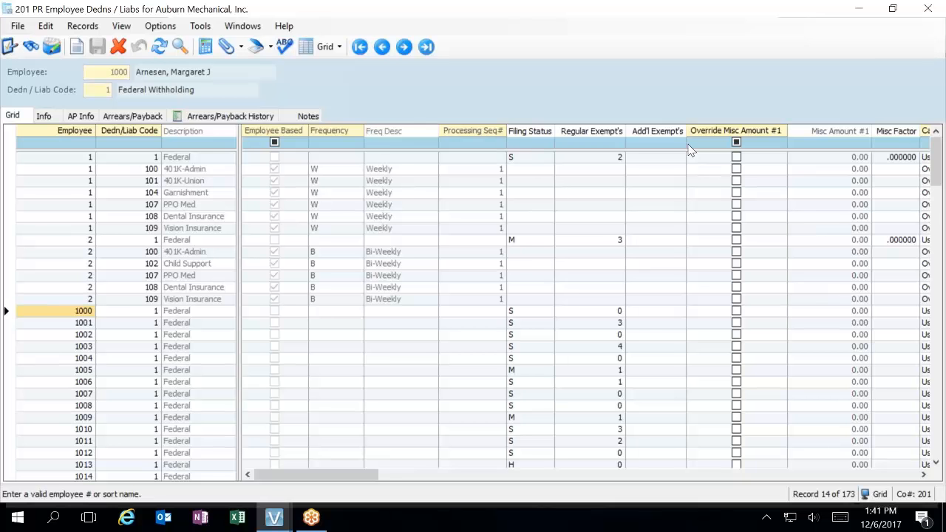
Step: Examine the filing statuses and regular exemptions across all employee deduction and liability records
{"action": "scroll", "coordinate": [636, 331], "scroll_direction": "down", "scroll_amount": 12}
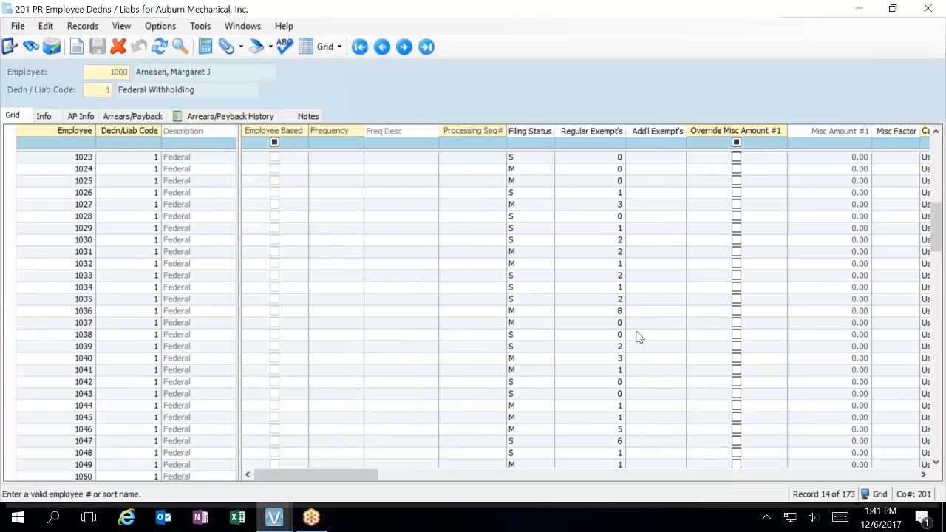
{"action": "scroll", "coordinate": [639, 337], "scroll_direction": "down", "scroll_amount": 11}
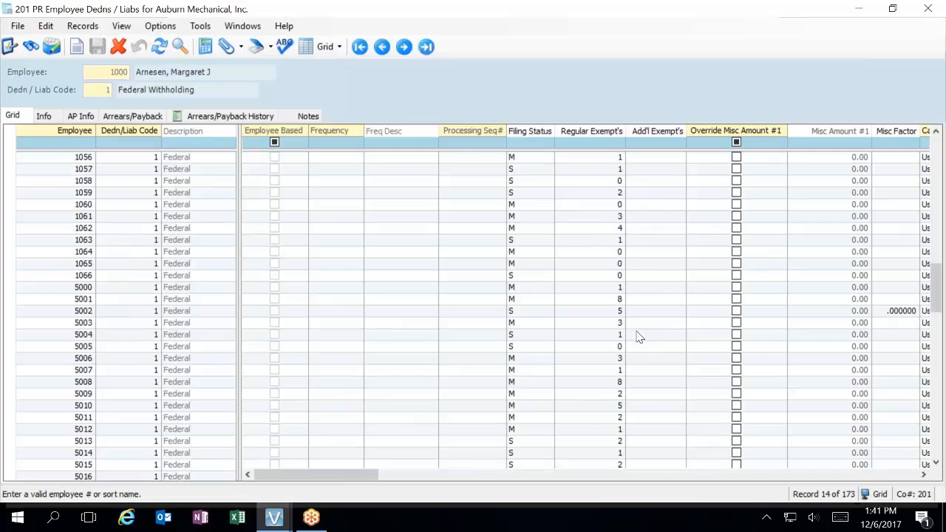
{"action": "scroll", "coordinate": [639, 337], "scroll_direction": "down", "scroll_amount": 11}
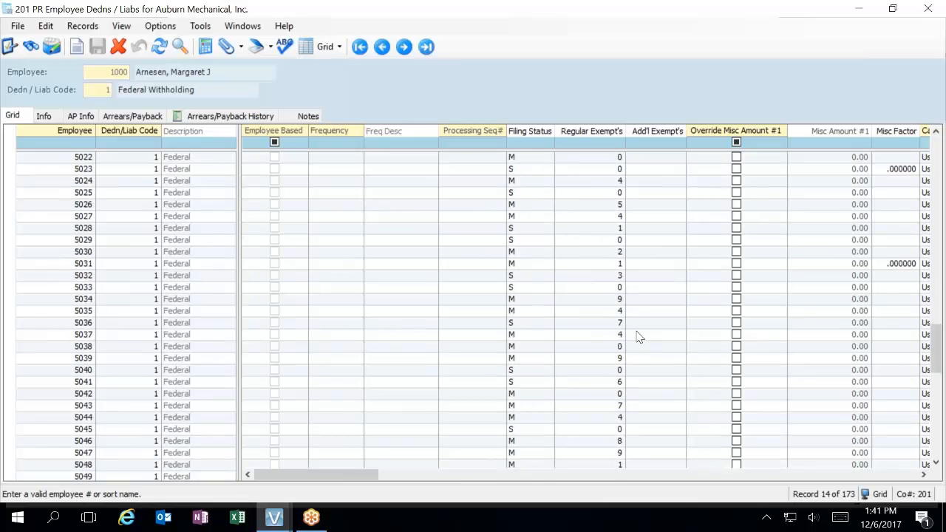
{"action": "scroll", "coordinate": [639, 337], "scroll_direction": "down", "scroll_amount": 15}
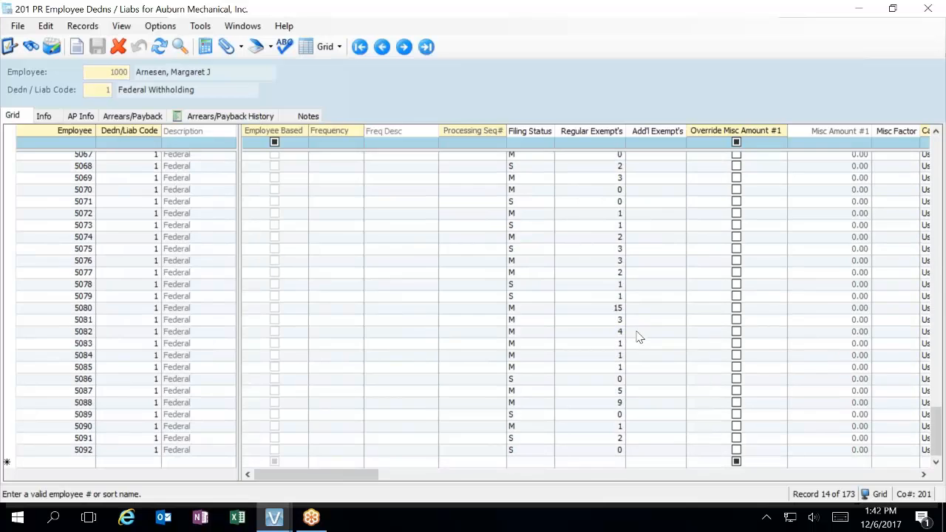
{"action": "scroll", "coordinate": [639, 337], "scroll_direction": "up", "scroll_amount": 20}
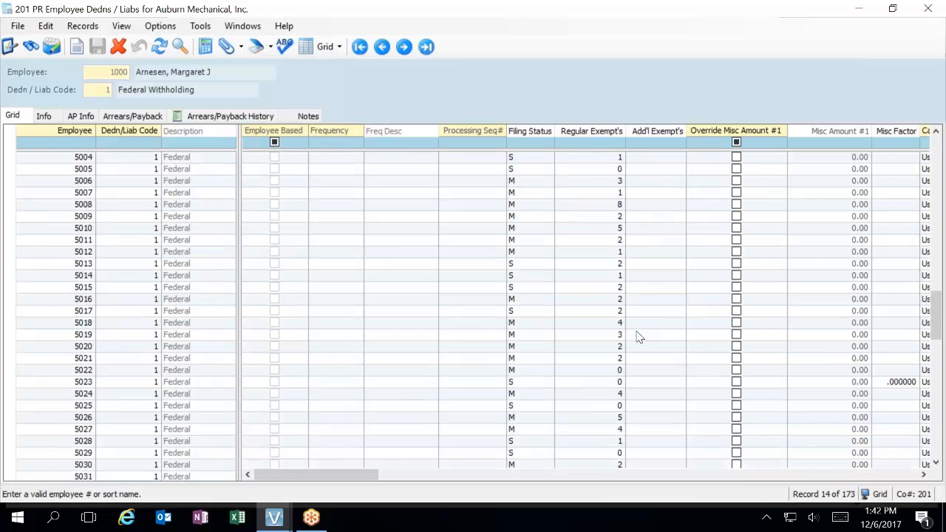
{"action": "scroll", "coordinate": [639, 337], "scroll_direction": "up", "scroll_amount": 20}
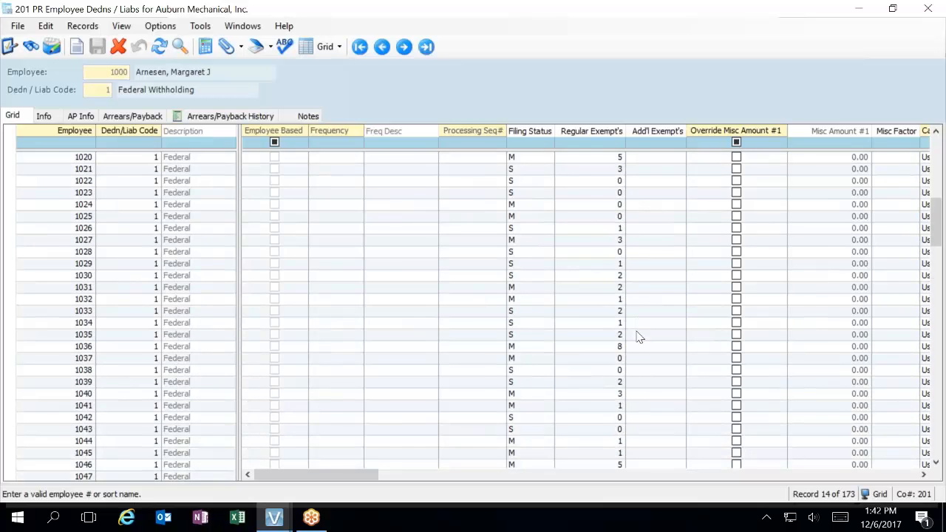
{"action": "scroll", "coordinate": [639, 337], "scroll_direction": "up", "scroll_amount": 5}
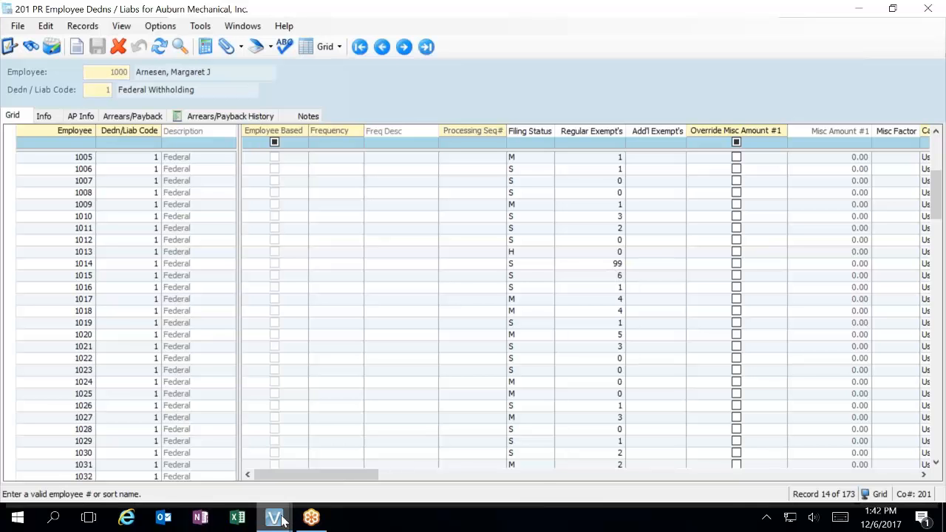
{"action": "mouse_move", "coordinate": [283, 520]}
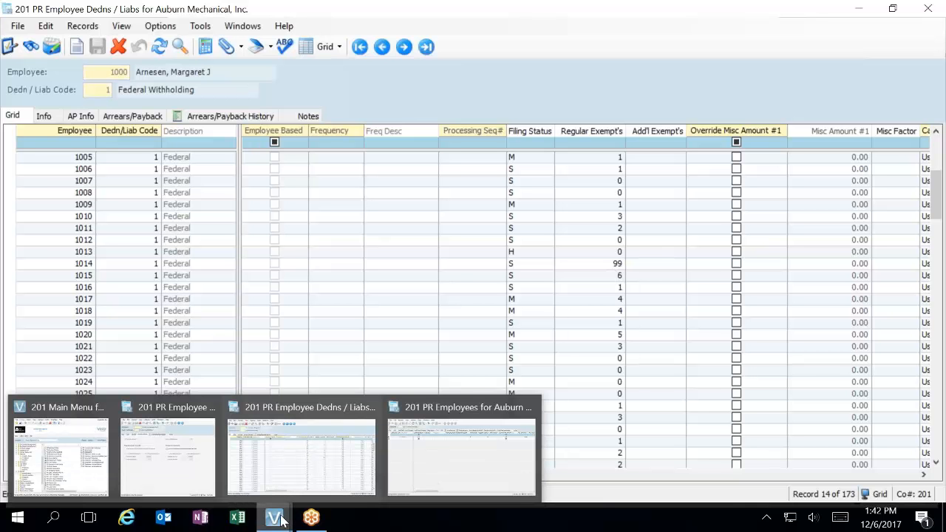
{"action": "mouse_move", "coordinate": [433, 449]}
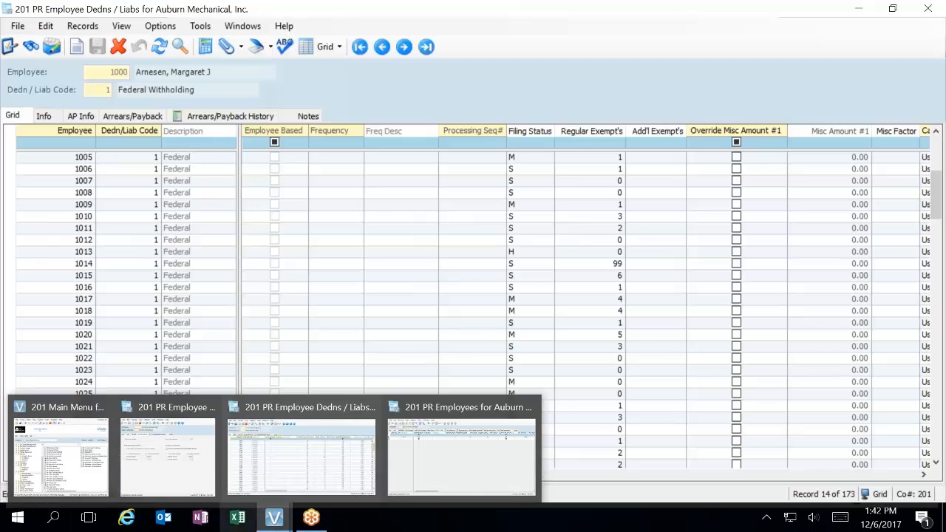
{"action": "left_click", "coordinate": [236, 518]}
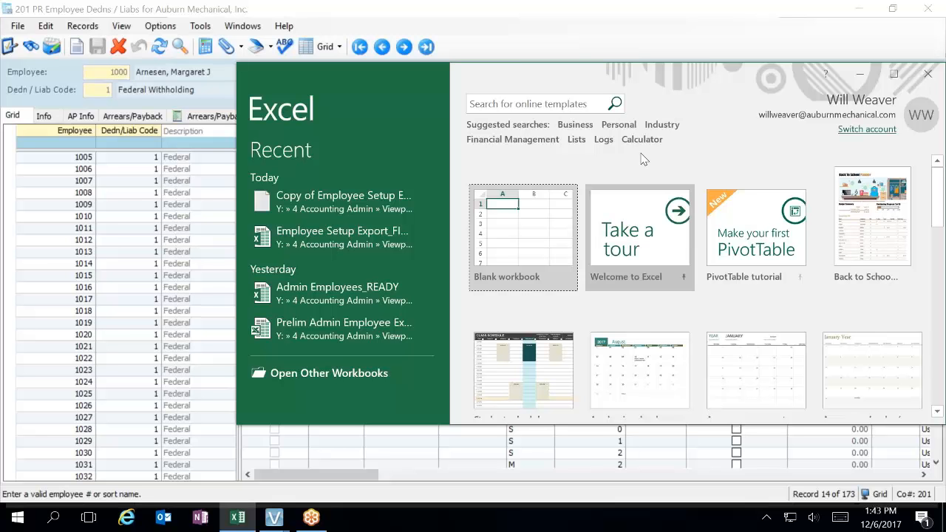
{"action": "left_click", "coordinate": [290, 208]}
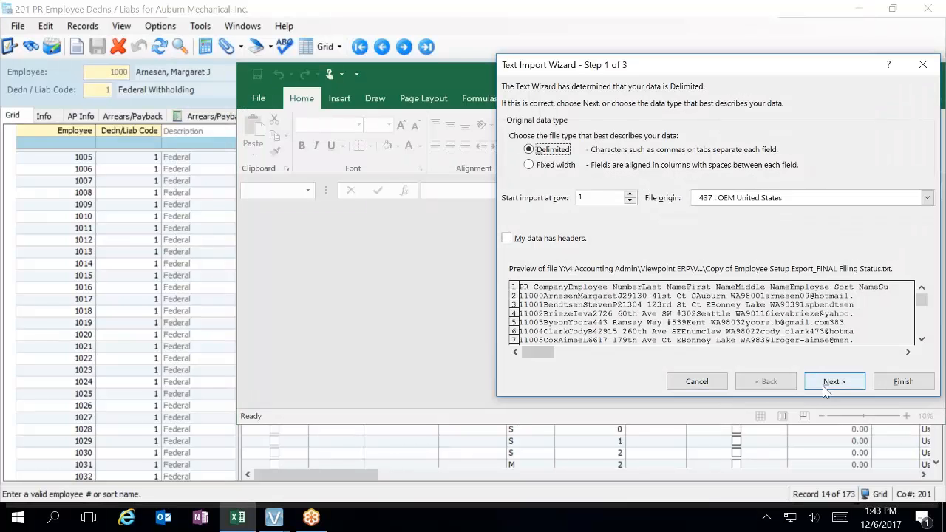
{"action": "left_click", "coordinate": [694, 383]}
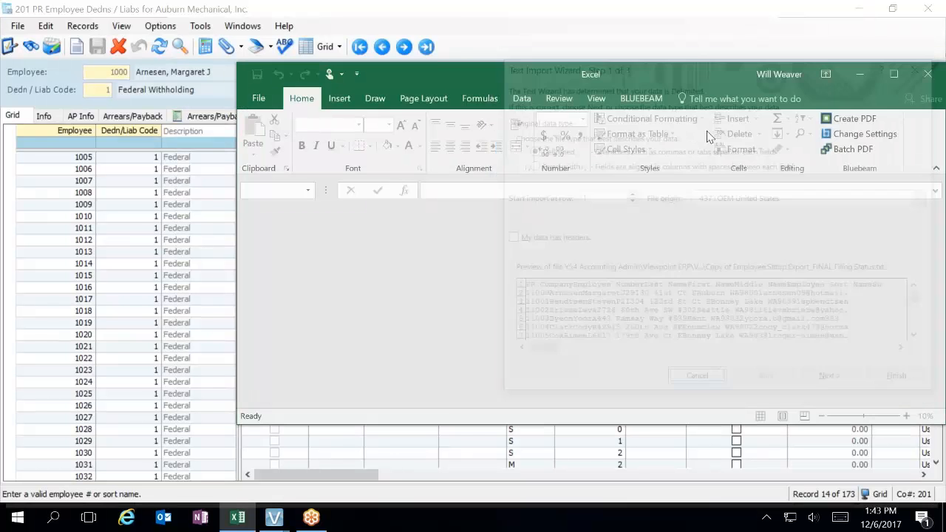
{"action": "left_click", "coordinate": [925, 75]}
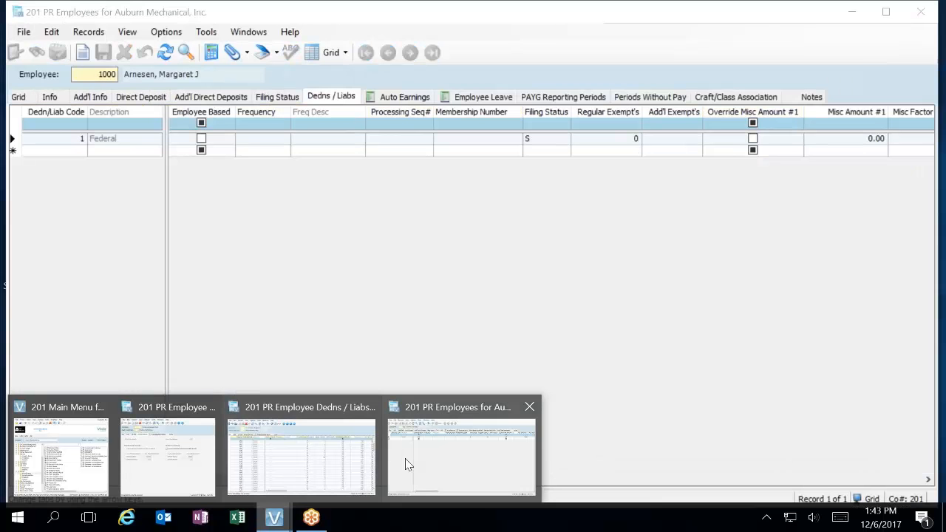
Step: Switch to the PR Employees window and look through the grid of all employees
{"action": "left_click", "coordinate": [406, 463]}
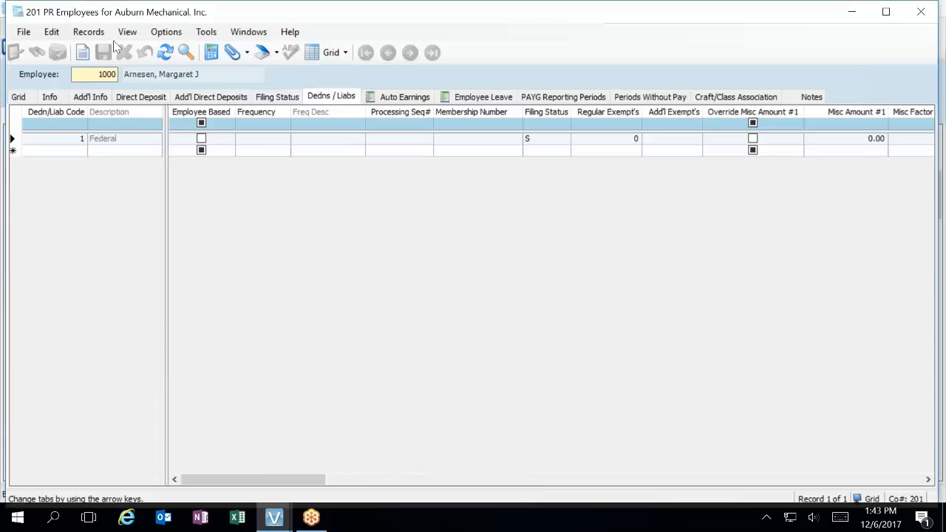
{"action": "left_click", "coordinate": [28, 100]}
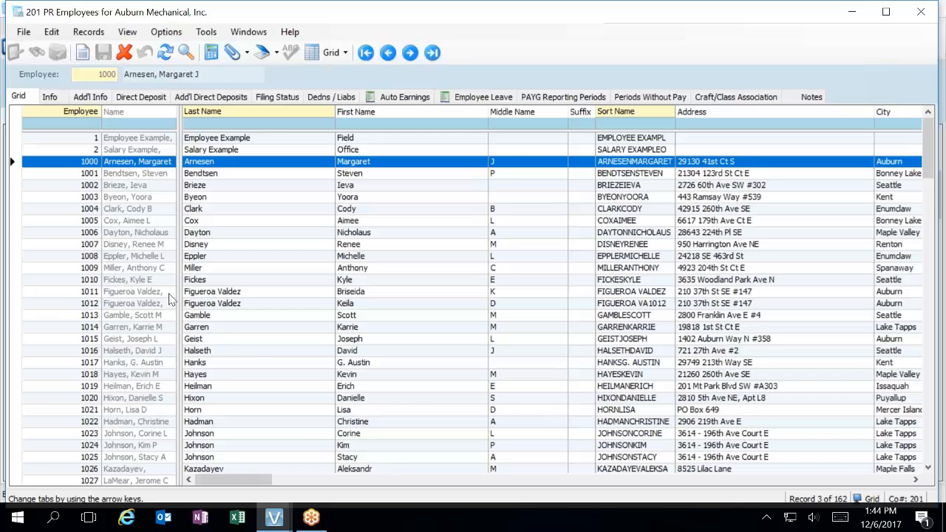
{"action": "scroll", "coordinate": [168, 298], "scroll_direction": "down", "scroll_amount": 16}
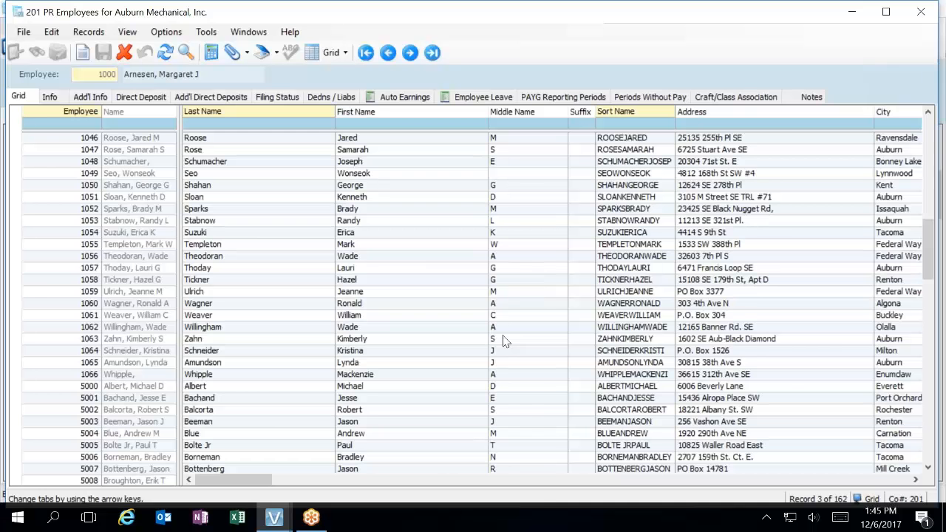
Step: In PR Employee Dedns / Liabs, apply a system override on the Employee field setting Description in Grid to 0-Show in grid only
{"action": "mouse_move", "coordinate": [274, 518]}
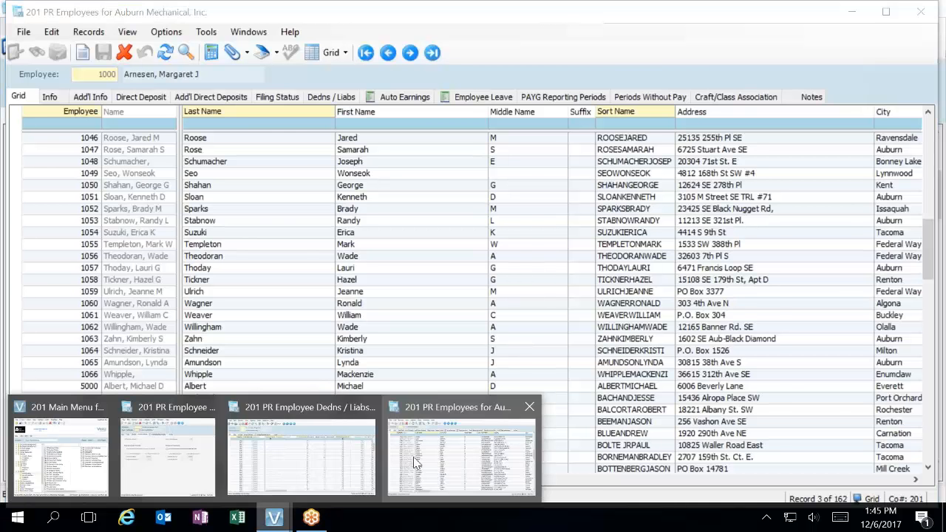
{"action": "left_click", "coordinate": [329, 470]}
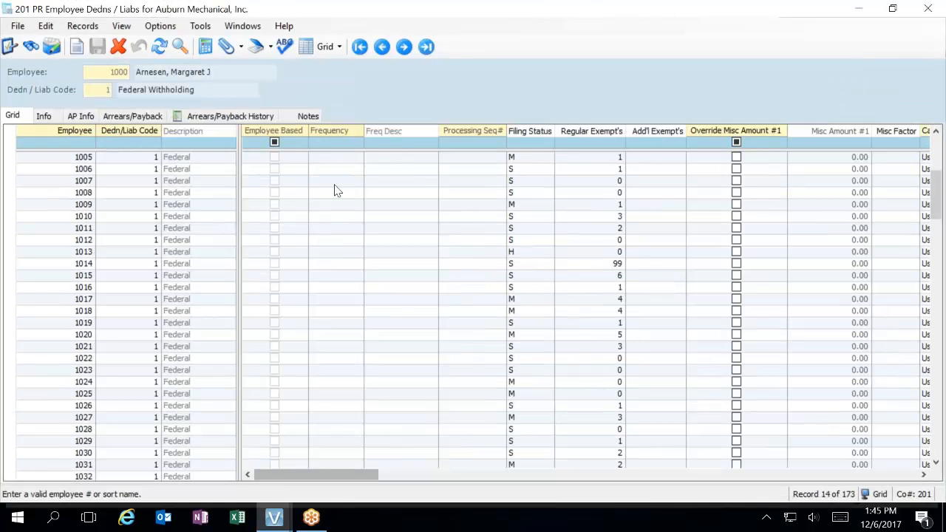
{"action": "left_click", "coordinate": [85, 157]}
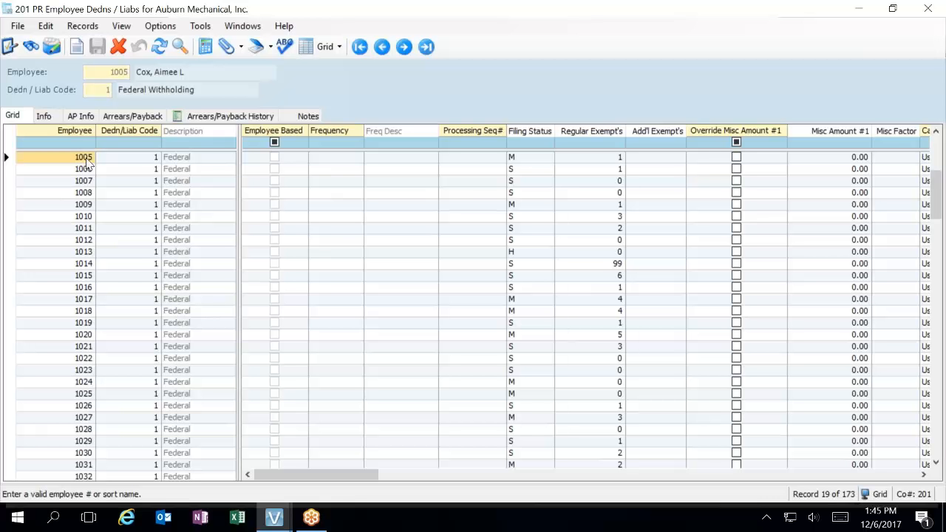
{"action": "key", "text": "F3"}
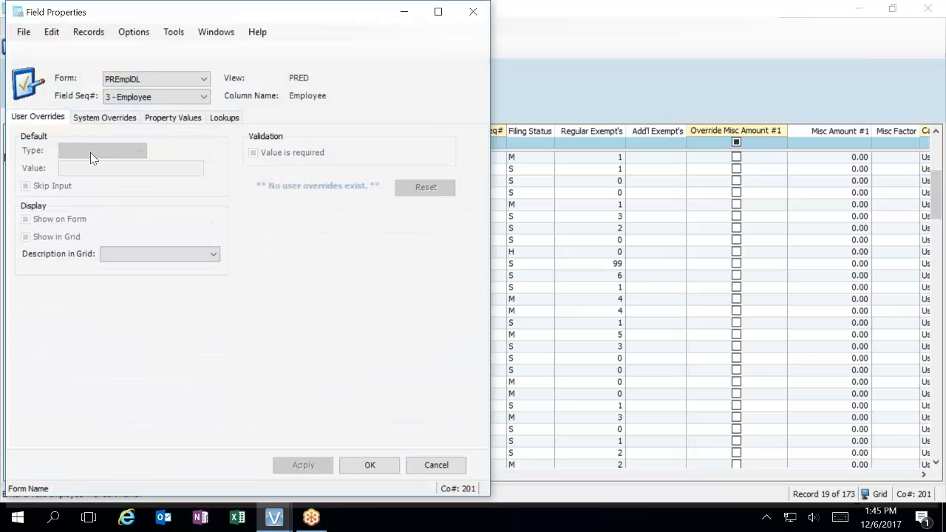
{"action": "left_click", "coordinate": [104, 118]}
{"action": "left_click", "coordinate": [189, 278]}
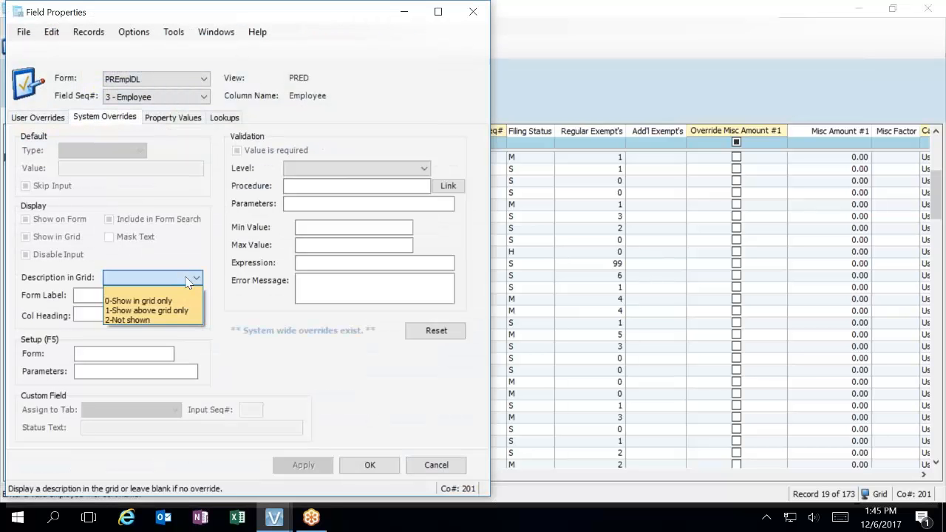
{"action": "left_click", "coordinate": [159, 302]}
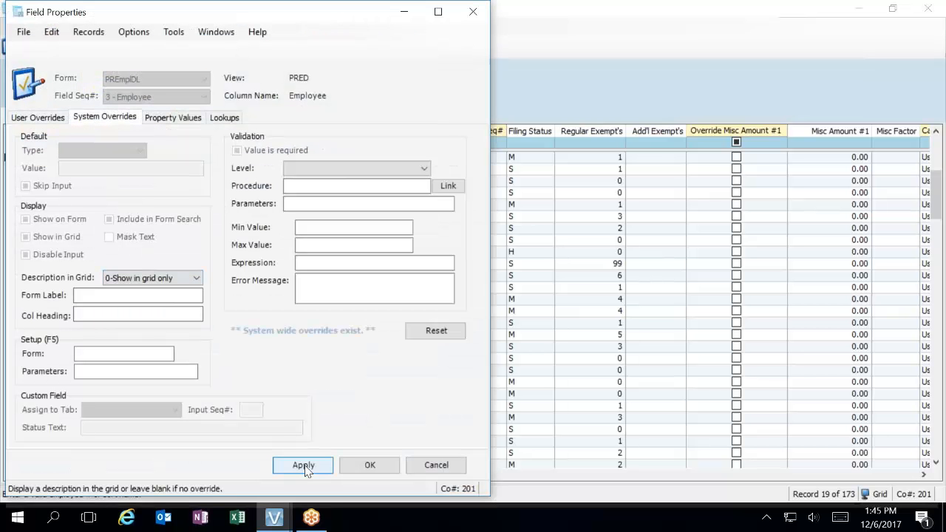
{"action": "left_click", "coordinate": [304, 465]}
{"action": "left_click", "coordinate": [369, 464]}
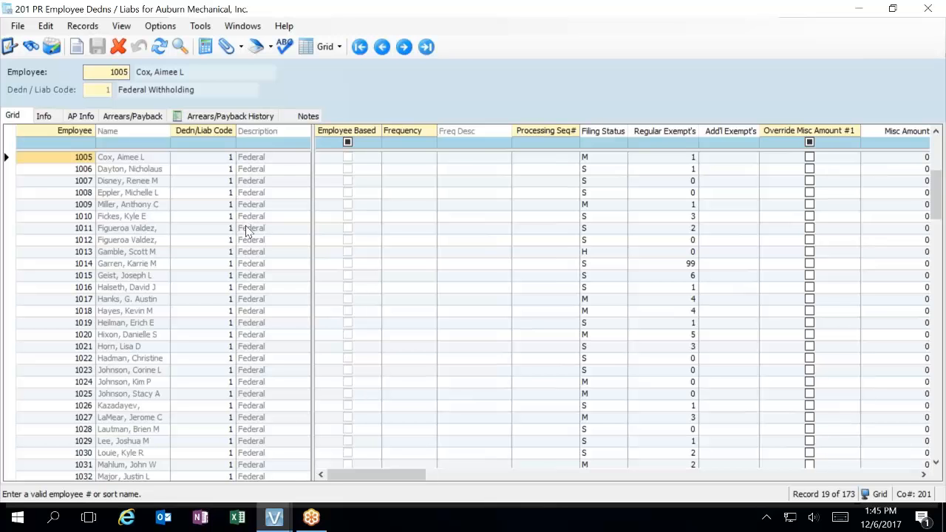
Step: Filter the deductions grid by names beginning with AR
{"action": "scroll", "coordinate": [251, 229], "scroll_direction": "up", "scroll_amount": 3}
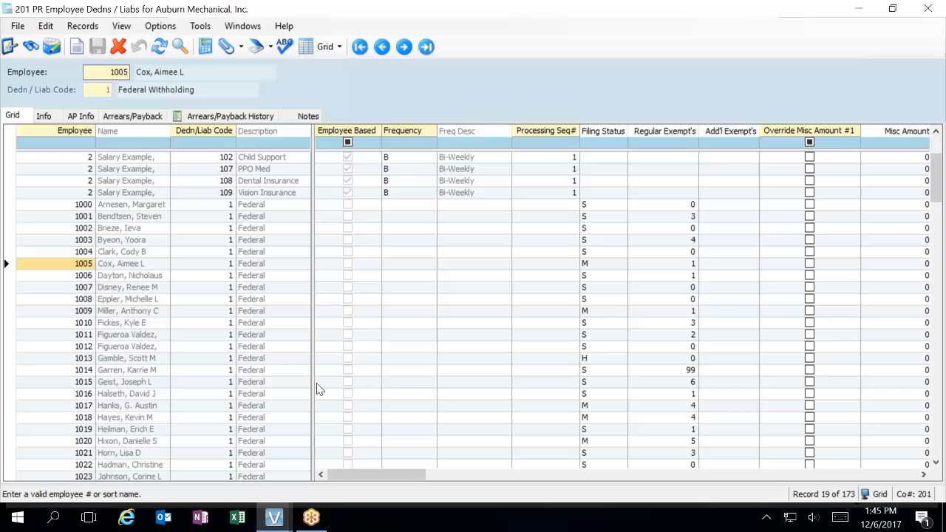
{"action": "left_click", "coordinate": [132, 142]}
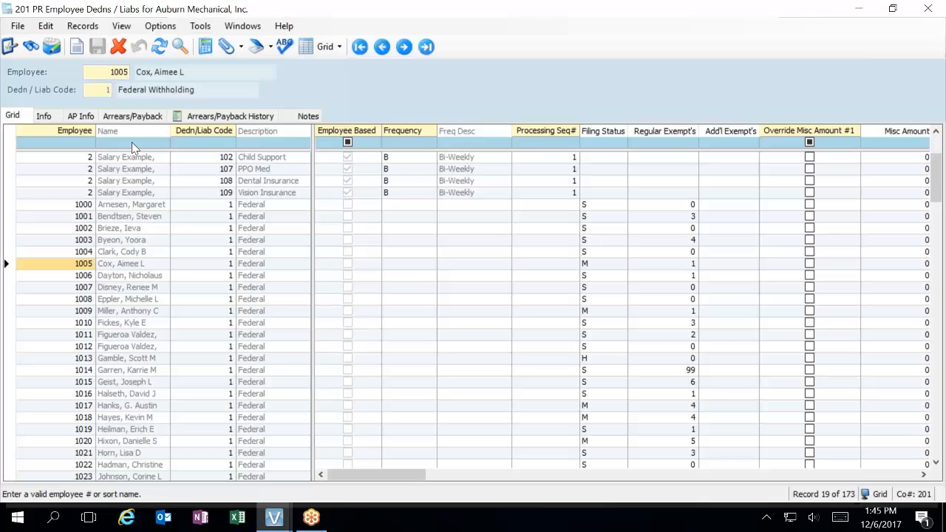
{"action": "type", "text": "AR"}
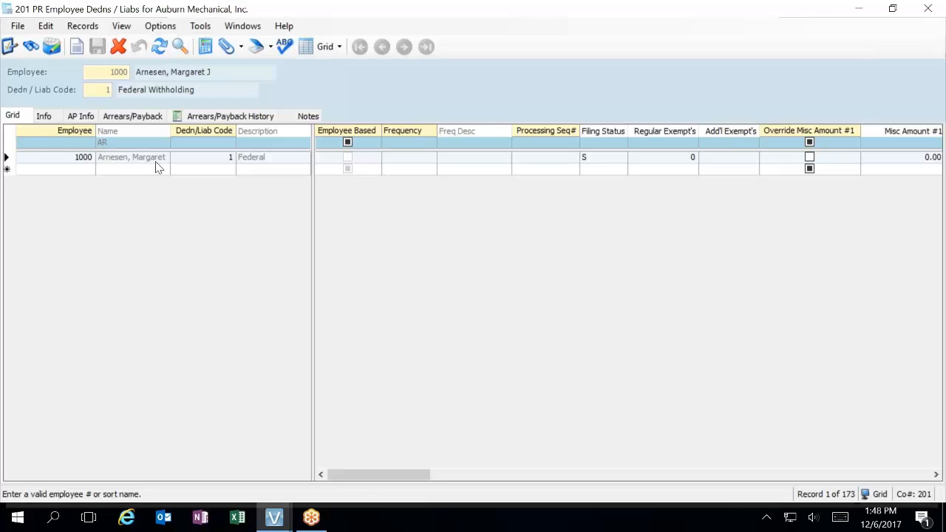
Step: Start a new deduction record in the grid for the same employee as the existing Federal row
{"action": "key", "text": "Down"}
{"action": "left_click", "coordinate": [91, 175]}
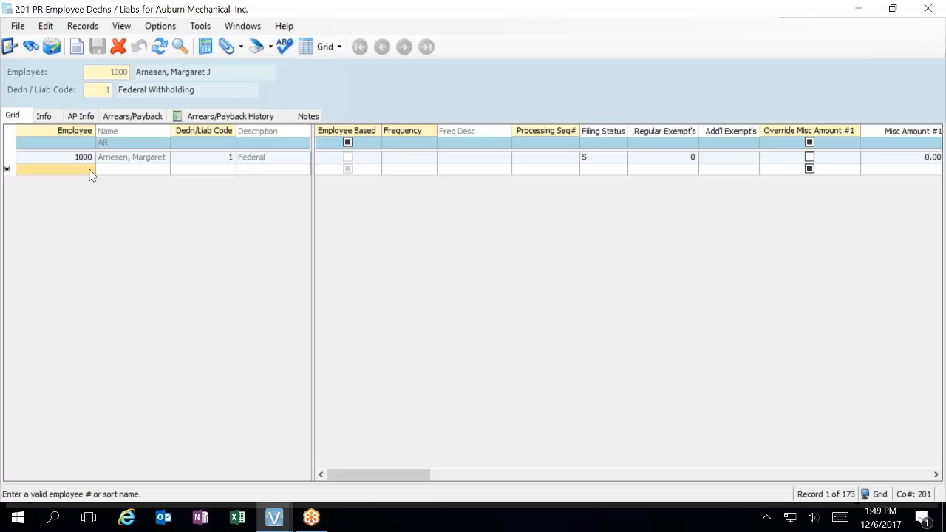
{"action": "type", "text": "1000"}
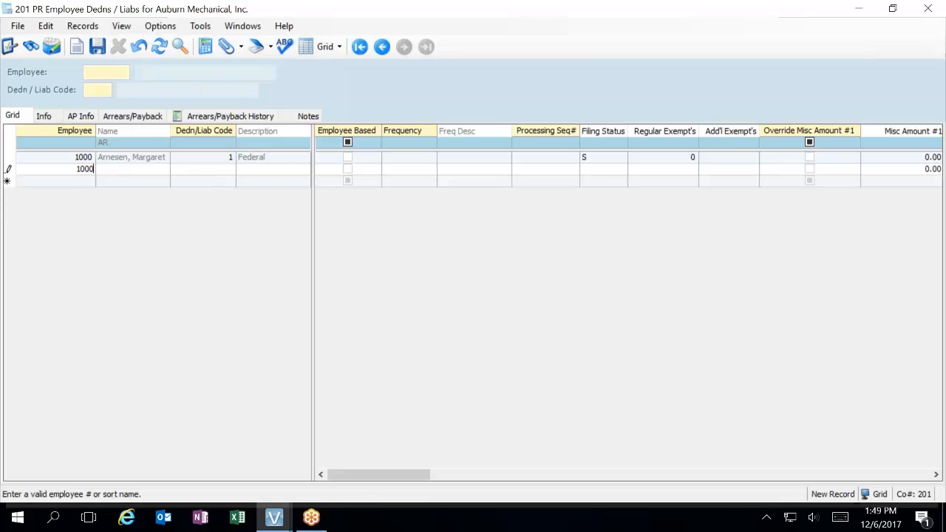
{"action": "key", "text": "Tab"}
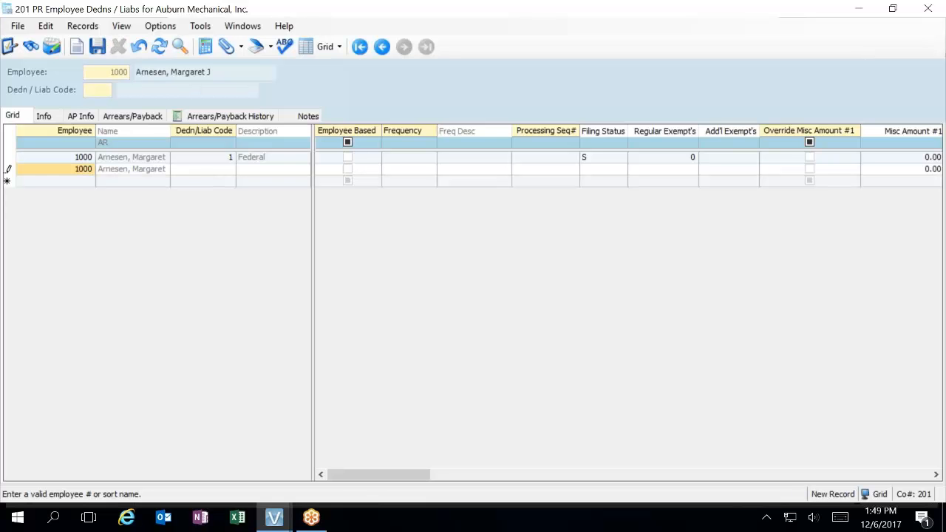
{"action": "key", "text": "Tab"}
{"action": "key", "text": "Tab"}
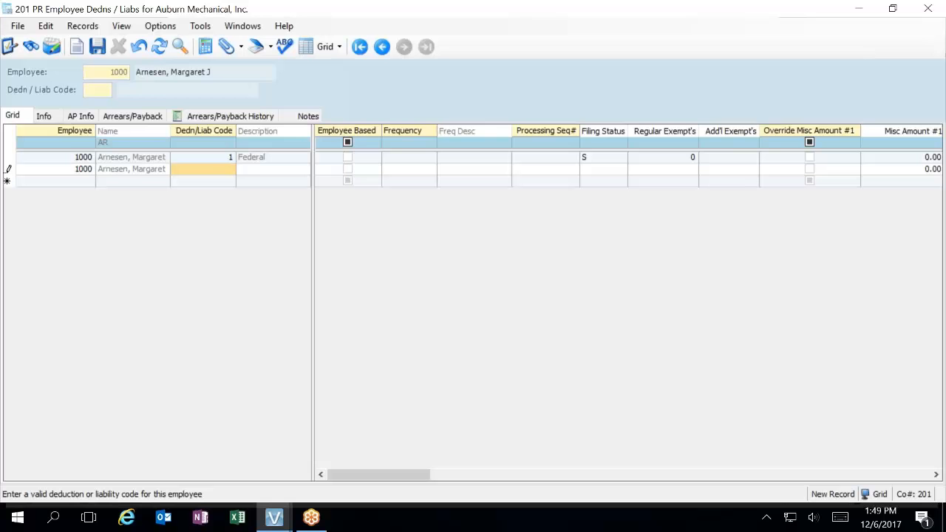
Step: Look up the deduction codes and assign code 100, 401K-Admin, to the new employee record
{"action": "key", "text": "F4"}
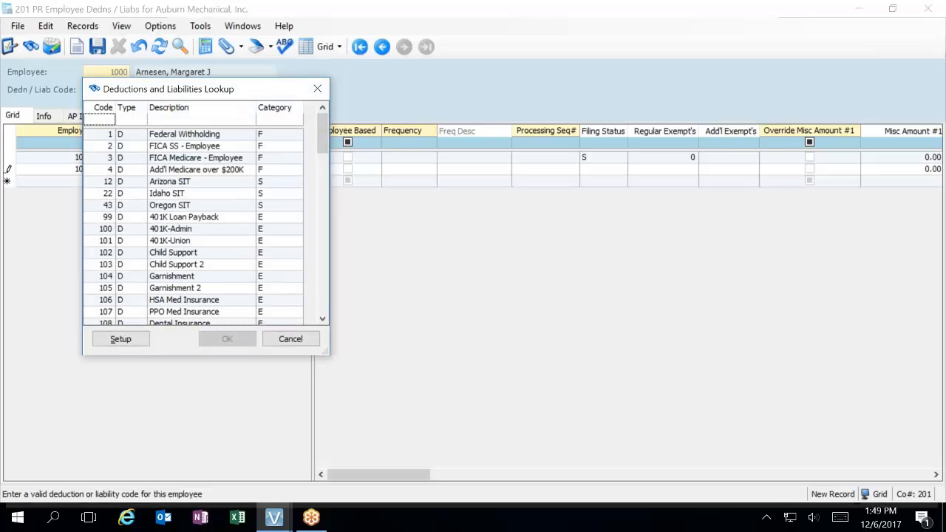
{"action": "left_click", "coordinate": [184, 134]}
{"action": "key", "text": "Down"}
{"action": "key", "text": "Down"}
{"action": "key", "text": "Down"}
{"action": "key", "text": "Down"}
{"action": "key", "text": "Down"}
{"action": "key", "text": "Down"}
{"action": "key", "text": "Down"}
{"action": "key", "text": "Down"}
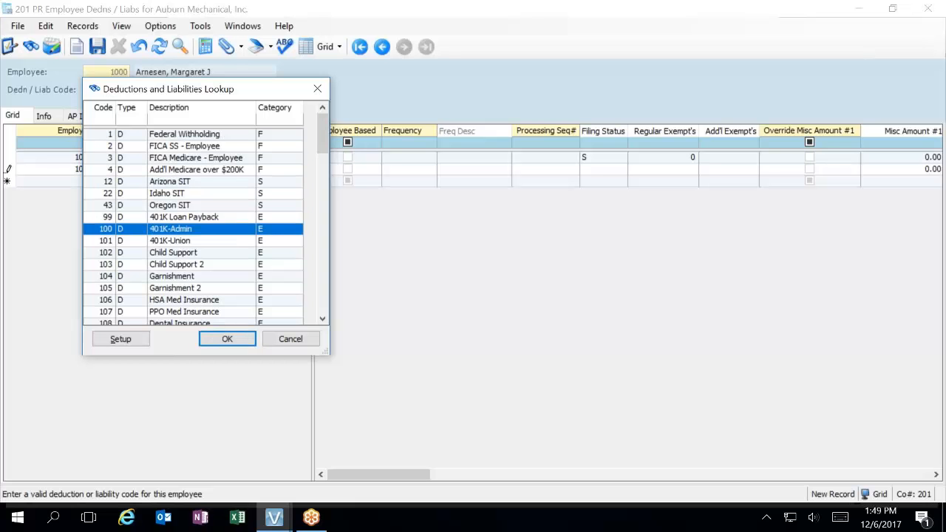
{"action": "key", "text": "Return"}
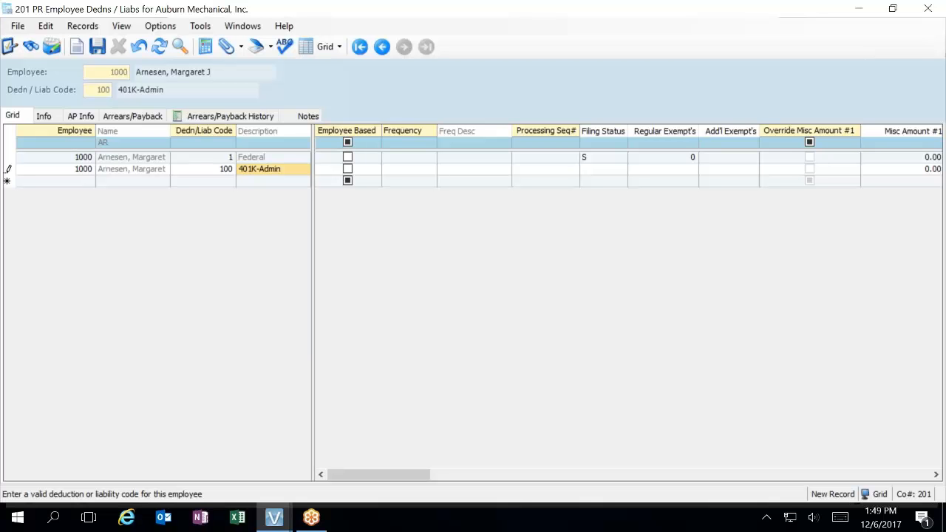
Step: Open the PR Deductions/Liabilities setup for code 100, review its method and limit settings, and close it
{"action": "left_click", "coordinate": [203, 169]}
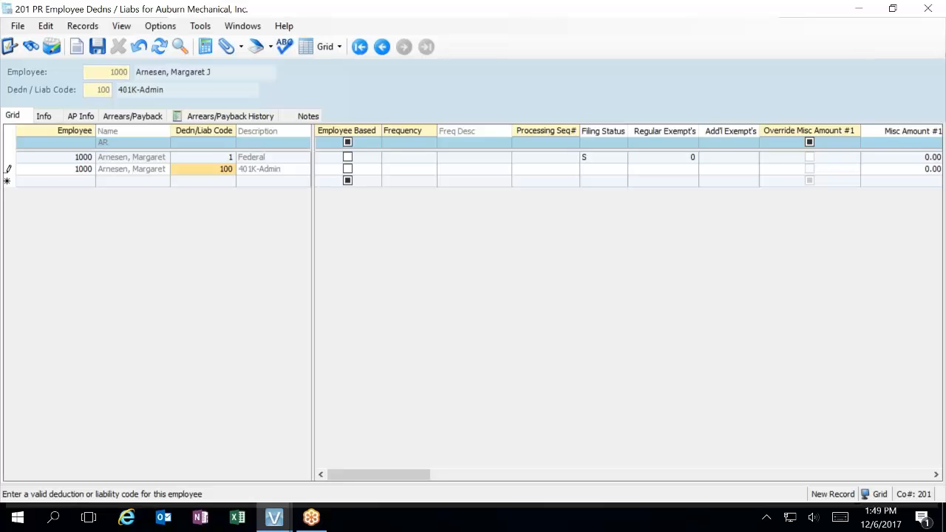
{"action": "key", "text": "F5"}
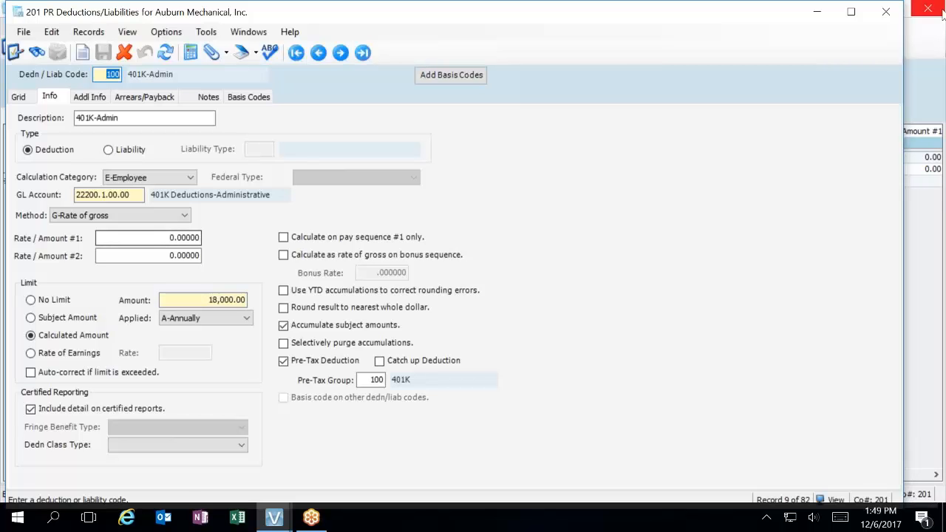
{"action": "left_click", "coordinate": [885, 12]}
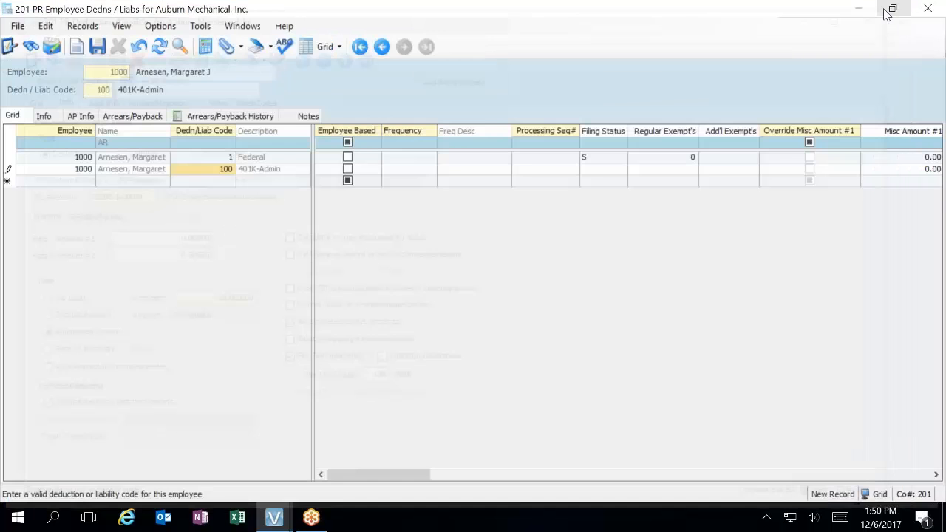
Step: Make the 401K-Admin deduction employee based with frequency W and processing sequence 1
{"action": "left_click", "coordinate": [283, 169]}
{"action": "key", "text": "Tab"}
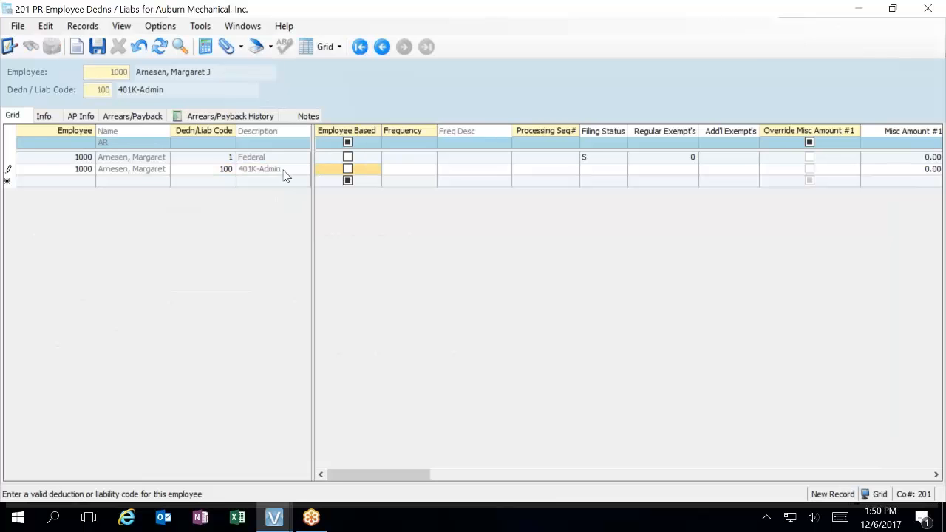
{"action": "key", "text": "space"}
{"action": "key", "text": "Tab"}
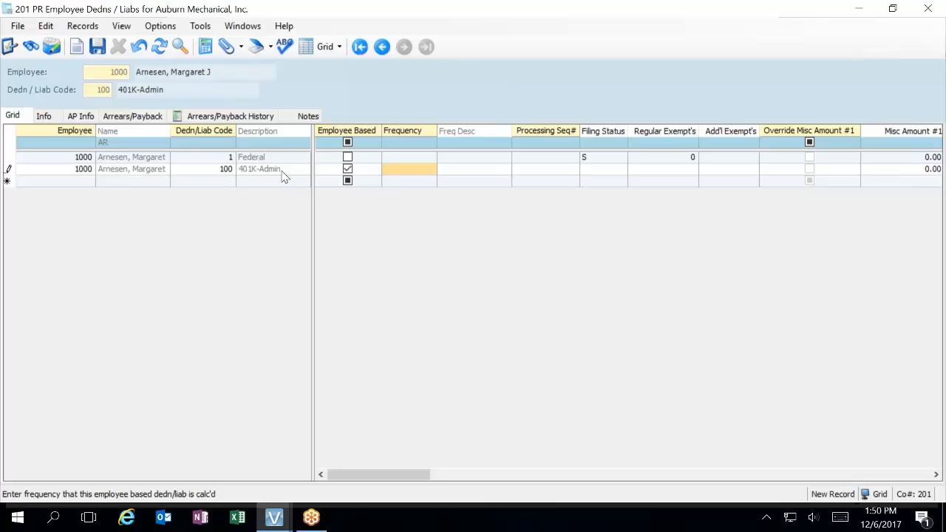
{"action": "type", "text": "W"}
{"action": "key", "text": "Tab"}
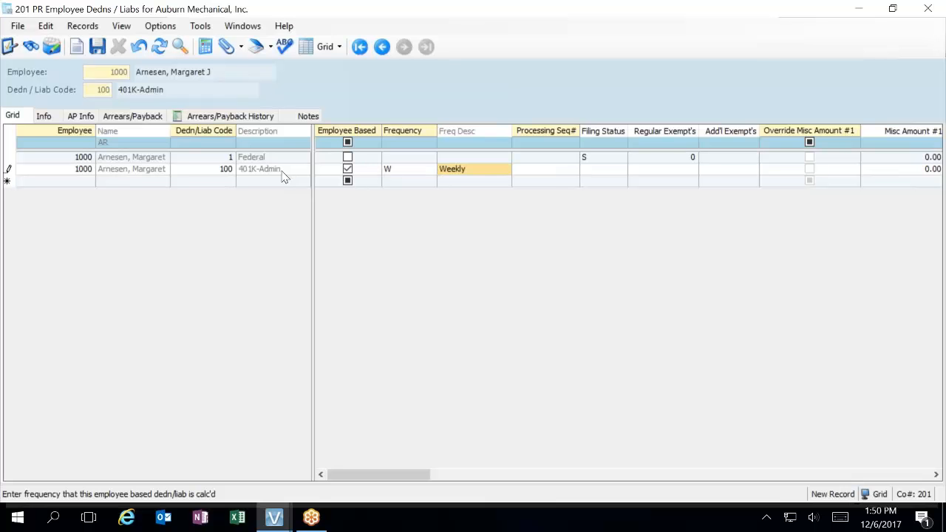
{"action": "key", "text": "Tab"}
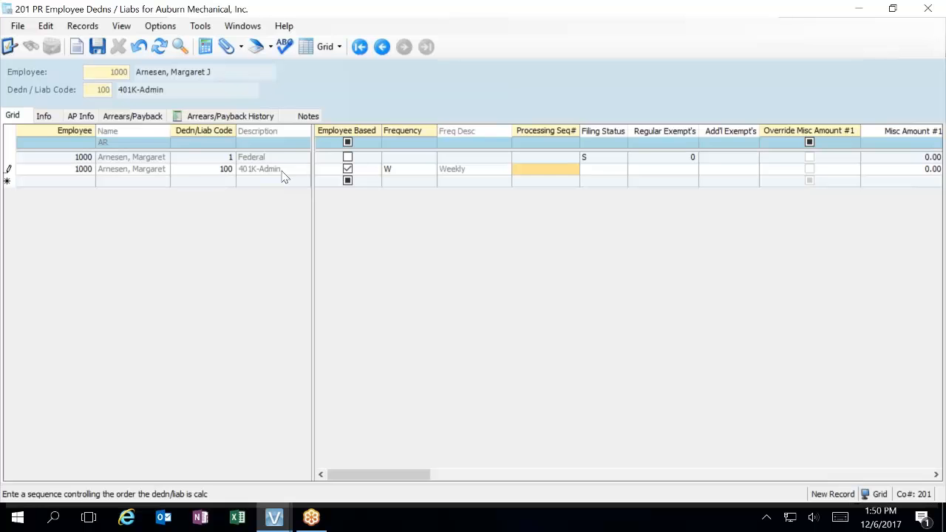
{"action": "type", "text": "1"}
{"action": "key", "text": "Tab"}
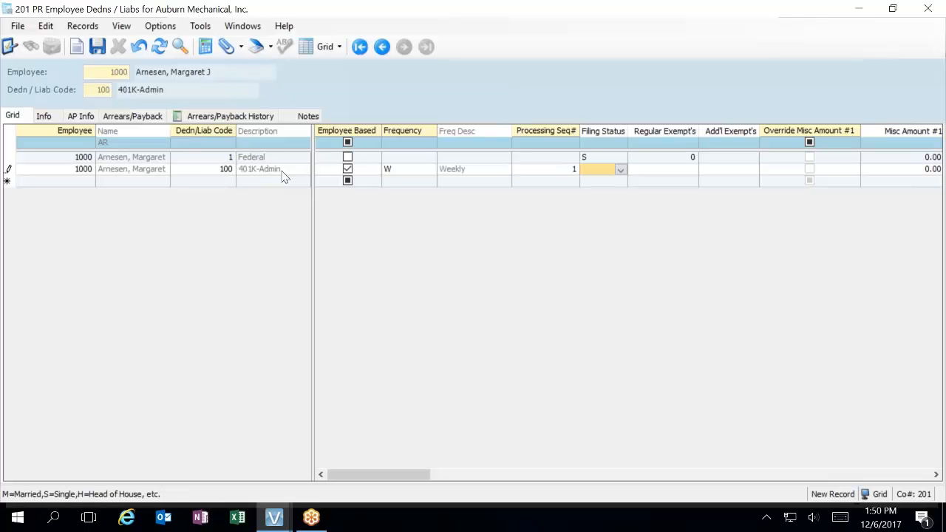
Step: Set the 401K-Admin record's calculation to Override standard Rate/Amount with a rate of .02, leaving the filing status and exemptions blank
{"action": "key", "text": "Tab"}
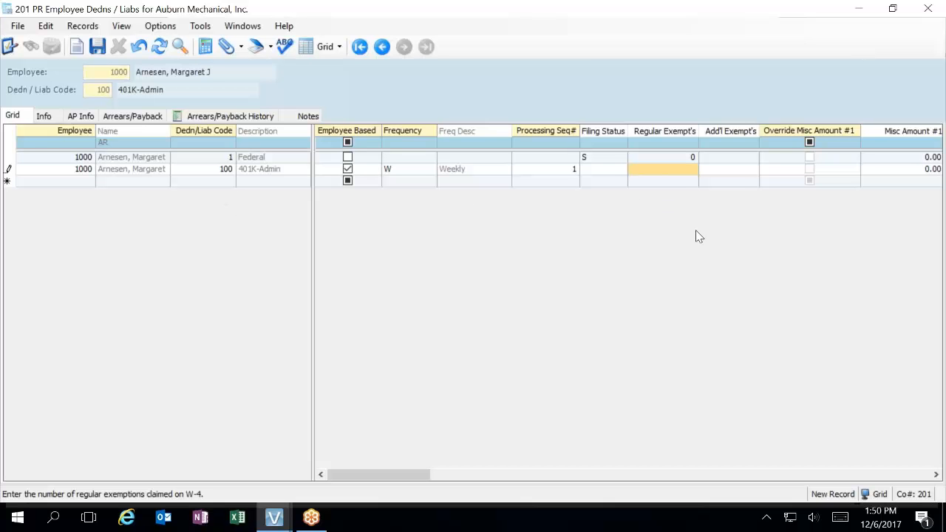
{"action": "key", "text": "Tab"}
{"action": "key", "text": "Tab"}
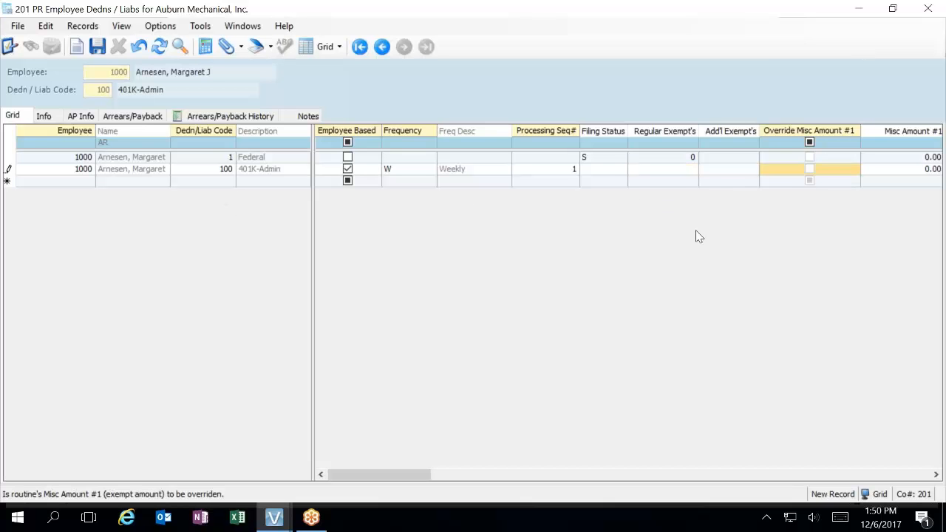
{"action": "key", "text": "Tab"}
{"action": "key", "text": "Tab"}
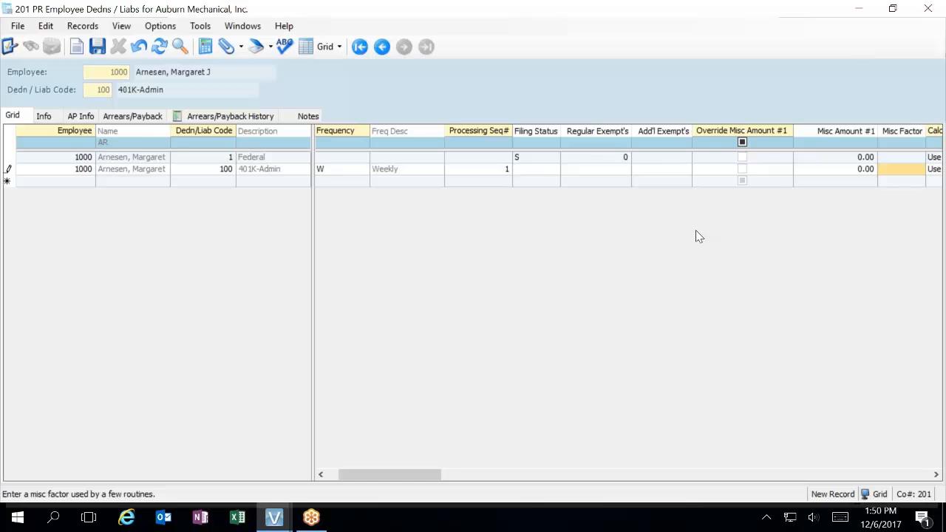
{"action": "key", "text": "Tab"}
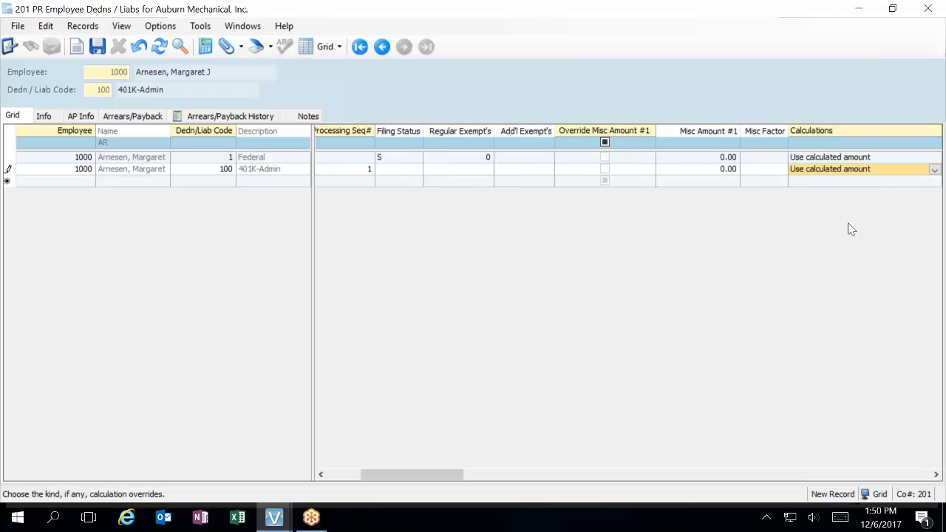
{"action": "left_click", "coordinate": [918, 172]}
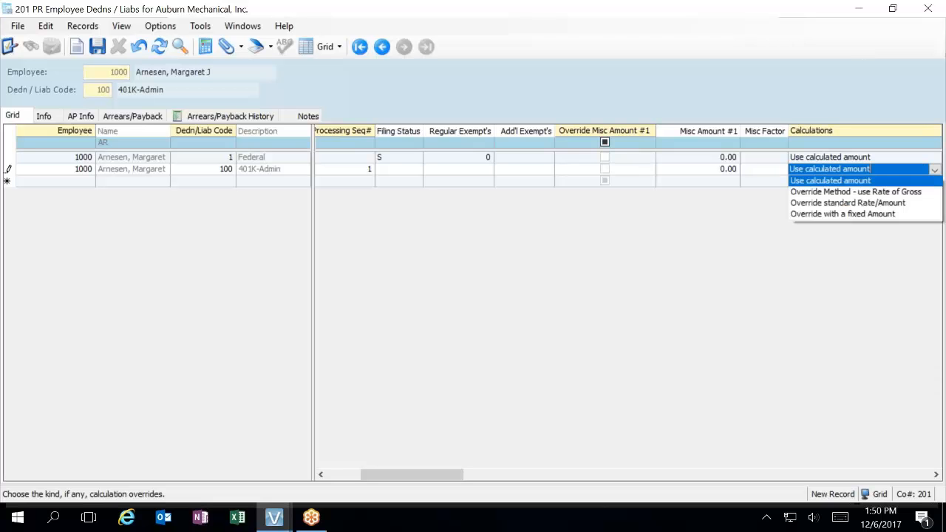
{"action": "left_click", "coordinate": [886, 204]}
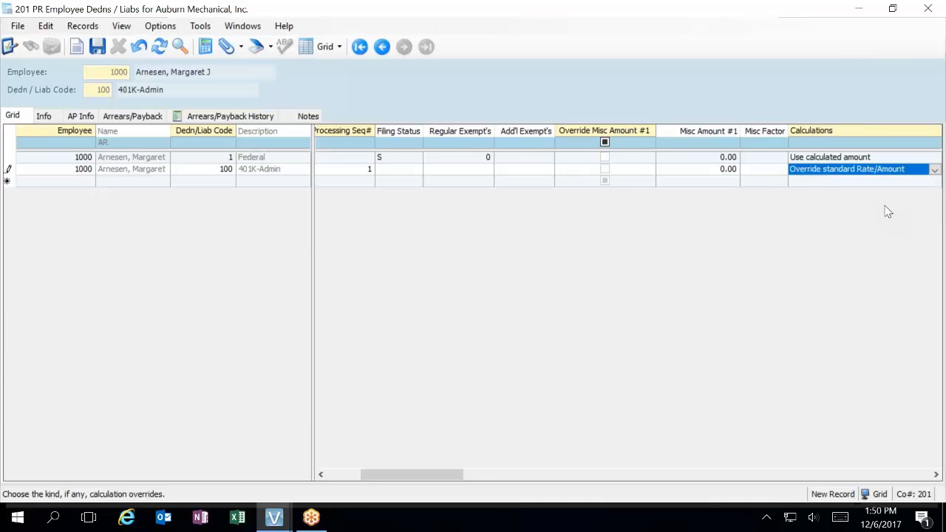
{"action": "key", "text": "Tab"}
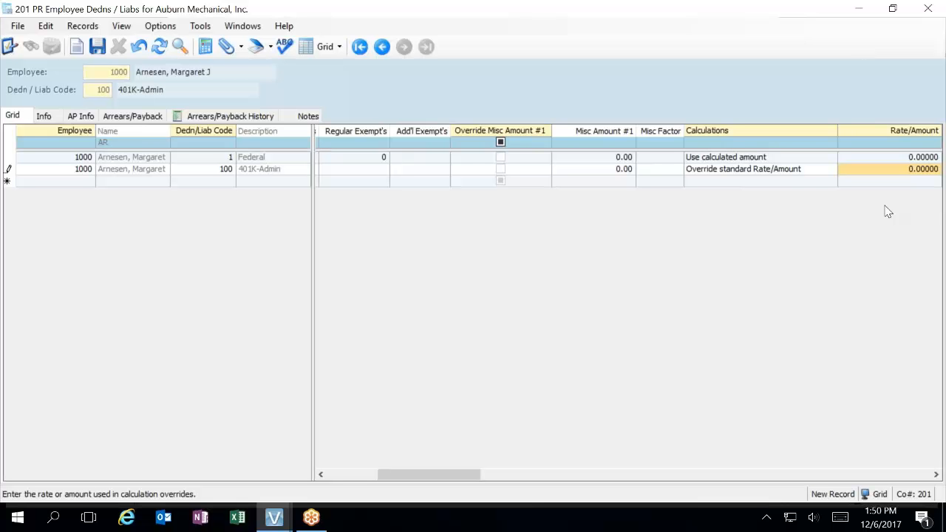
{"action": "type", "text": ".02"}
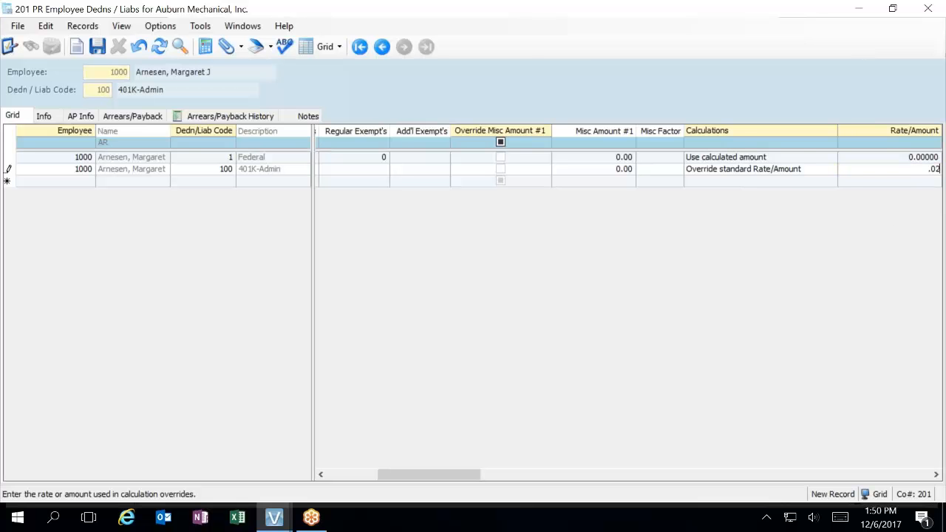
{"action": "key", "text": "Tab"}
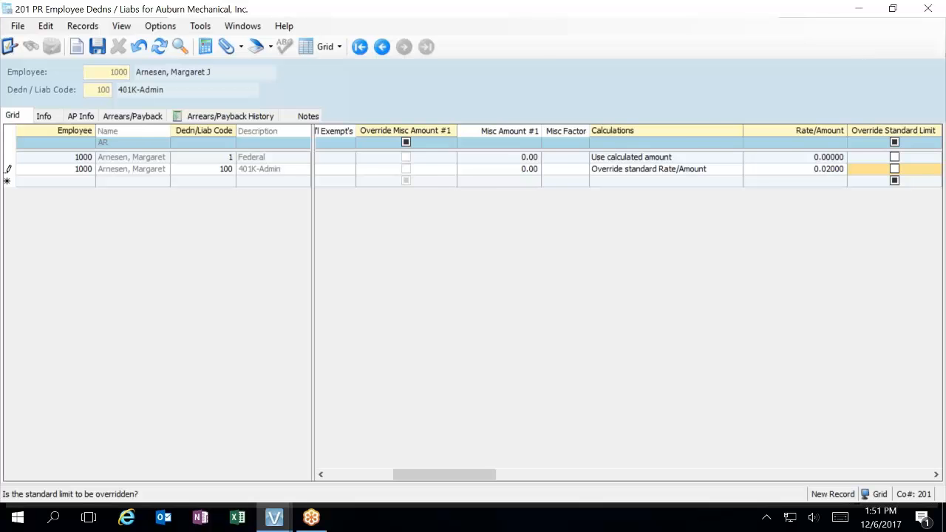
Step: Save the 401K-Admin record with no limit override and the minimum net pay left at No minimum
{"action": "key", "text": "Tab"}
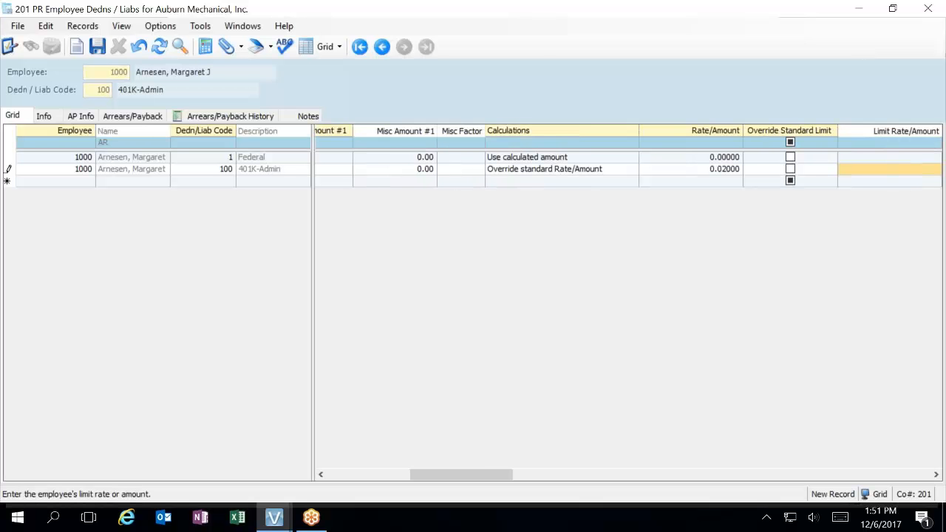
{"action": "key", "text": "Tab"}
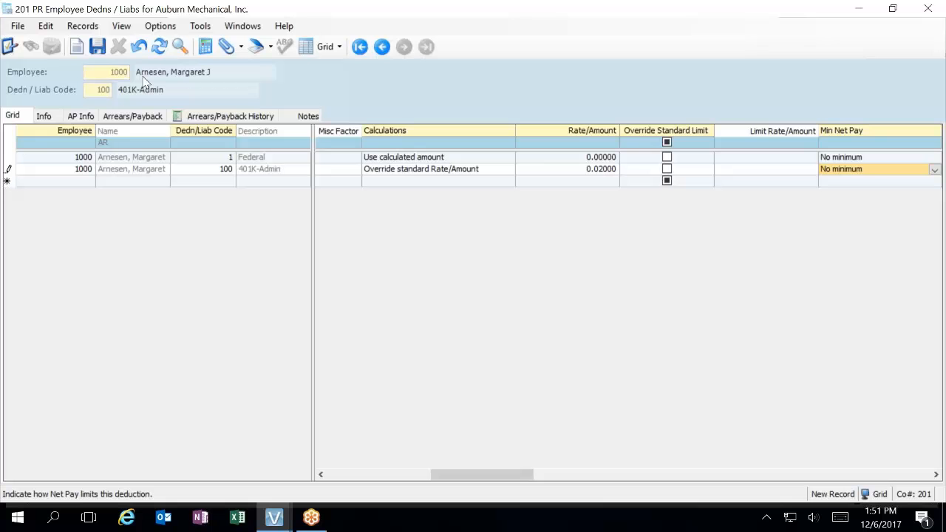
{"action": "left_click", "coordinate": [97, 46]}
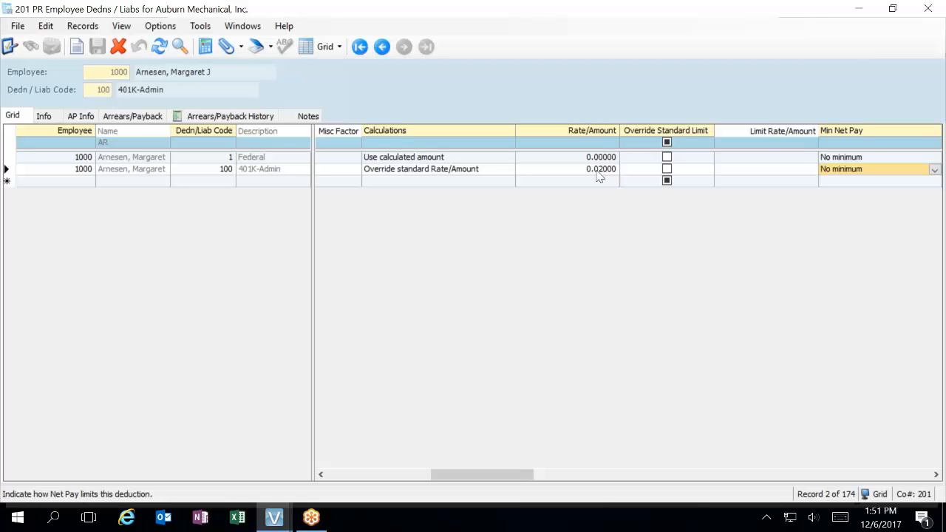
Step: Add another deduction record for the same employee using code 113, Health Saving Acct
{"action": "left_click", "coordinate": [69, 184]}
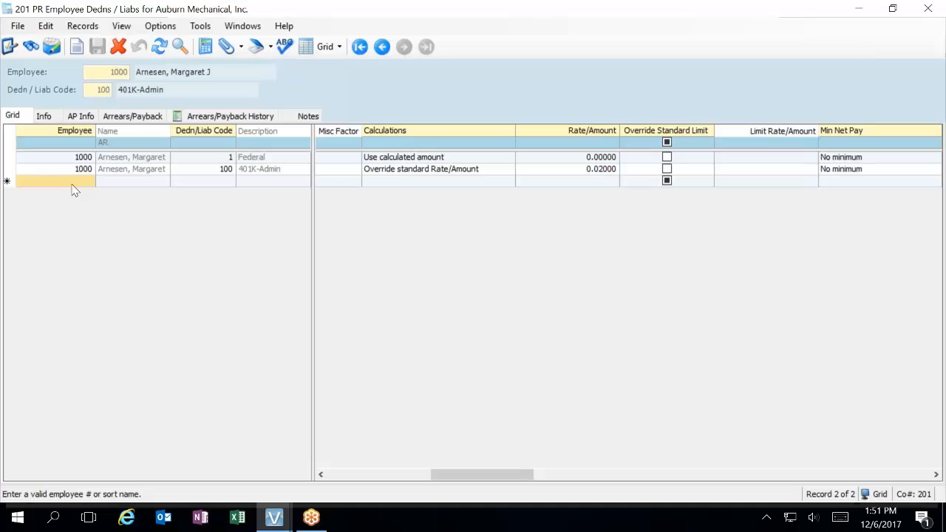
{"action": "type", "text": "1000"}
{"action": "key", "text": "Tab"}
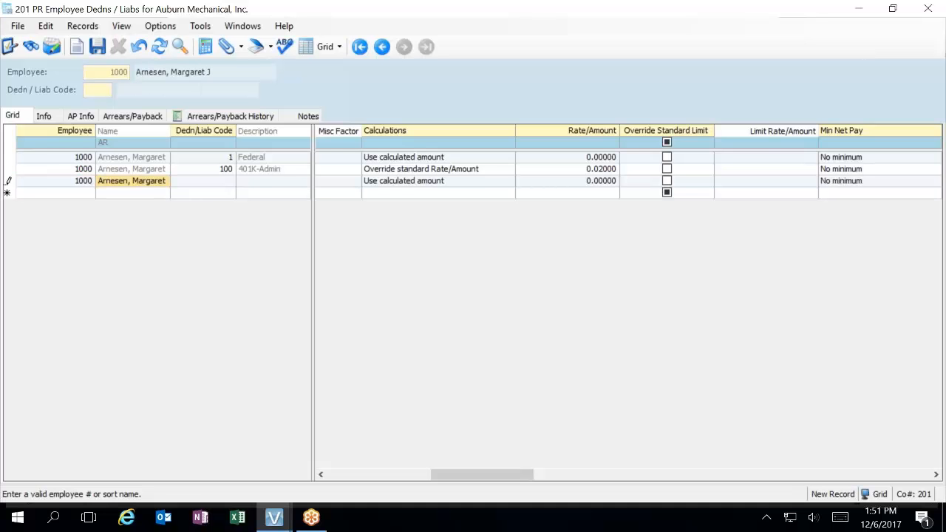
{"action": "key", "text": "Tab"}
{"action": "key", "text": "F4"}
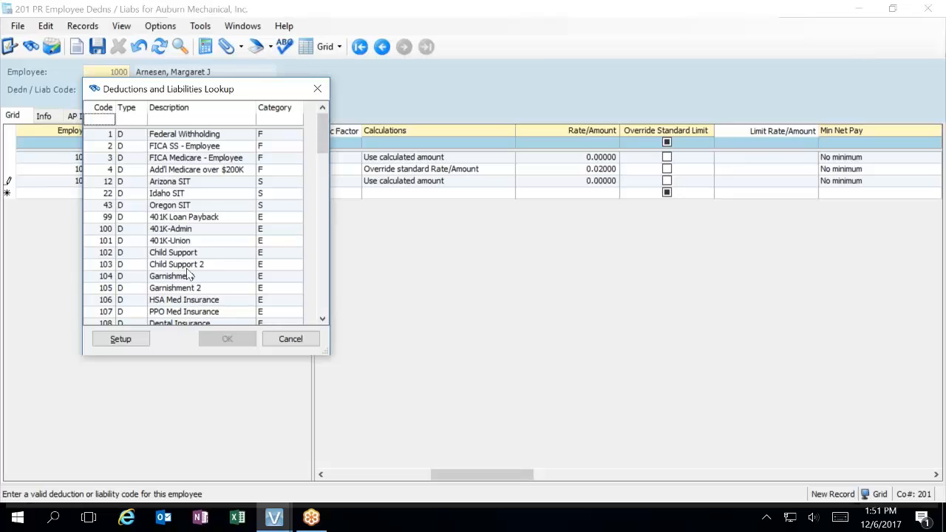
{"action": "scroll", "coordinate": [190, 277], "scroll_direction": "down", "scroll_amount": 3}
{"action": "scroll", "coordinate": [189, 277], "scroll_direction": "up", "scroll_amount": 1}
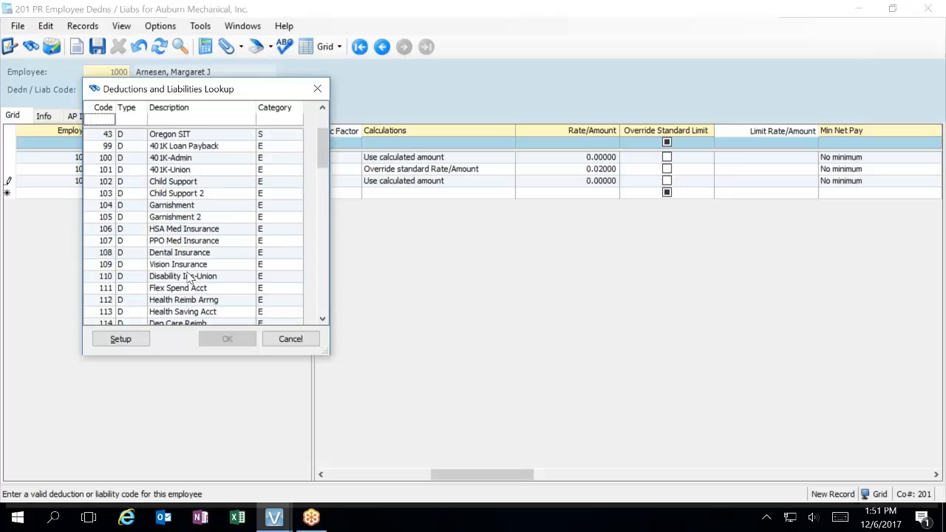
{"action": "left_click", "coordinate": [210, 314]}
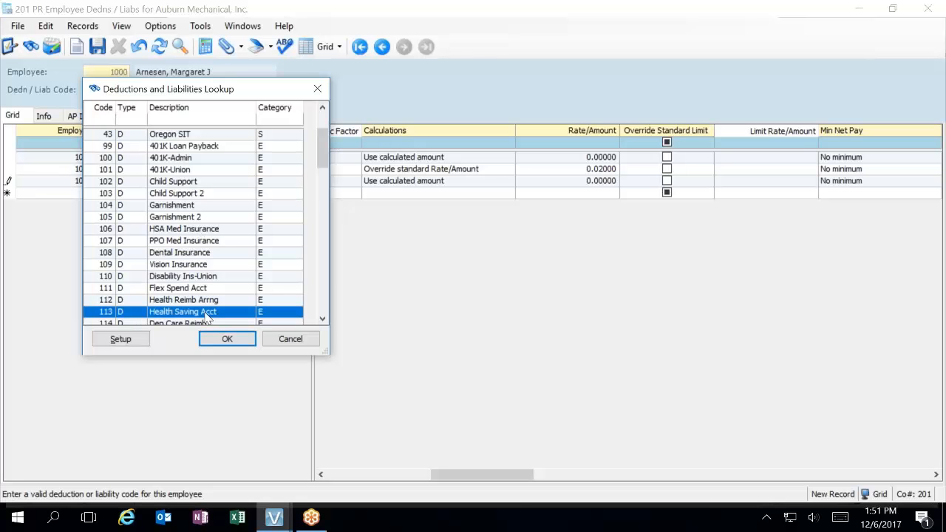
{"action": "left_click", "coordinate": [229, 340]}
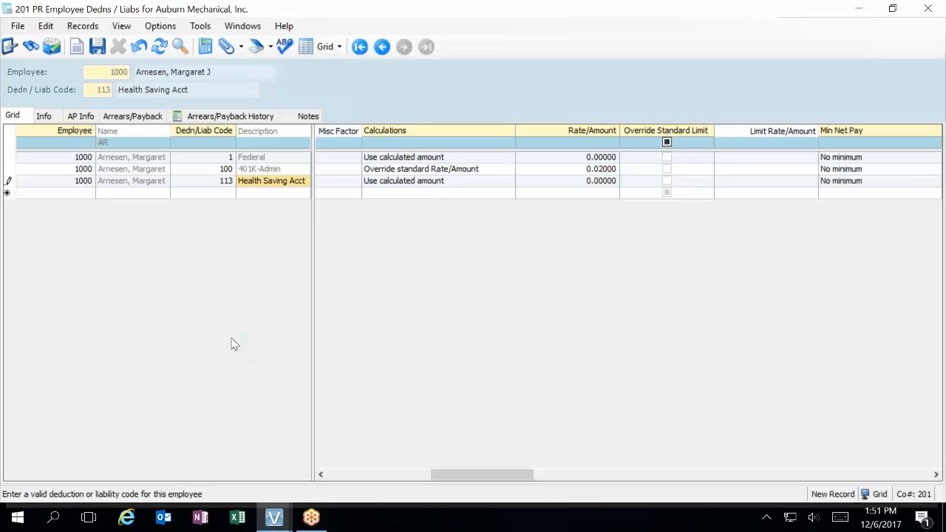
Step: Examine the company-level deduction setup for code 113, Health Saving Acct, and return to the employee deductions grid
{"action": "key", "text": "Left"}
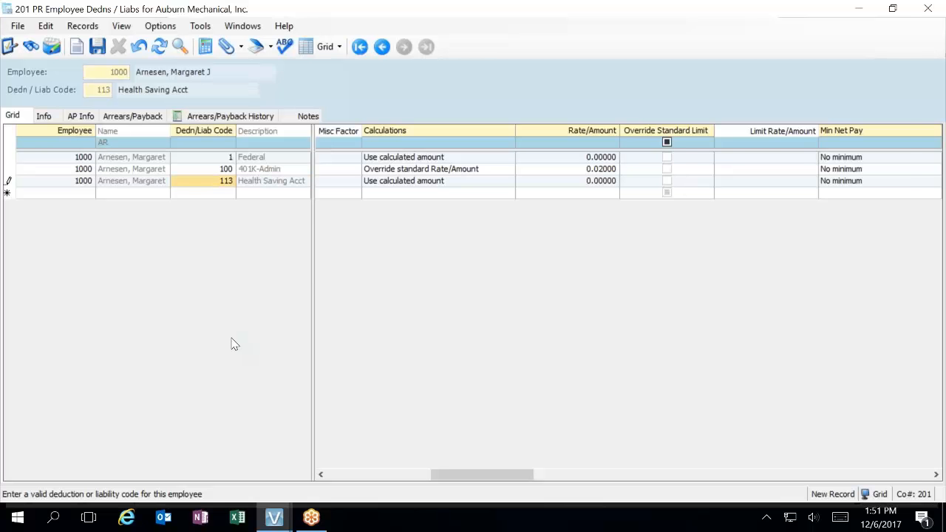
{"action": "key", "text": "F5"}
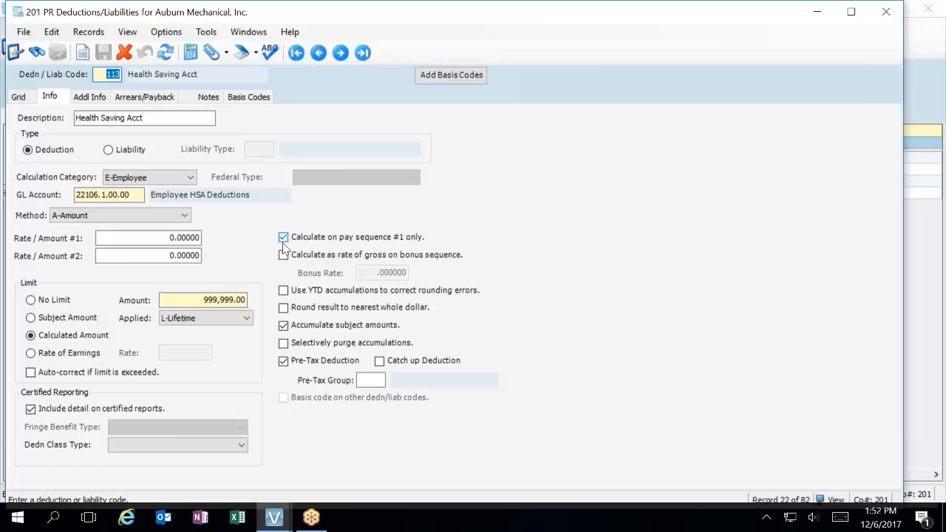
{"action": "left_click", "coordinate": [881, 10]}
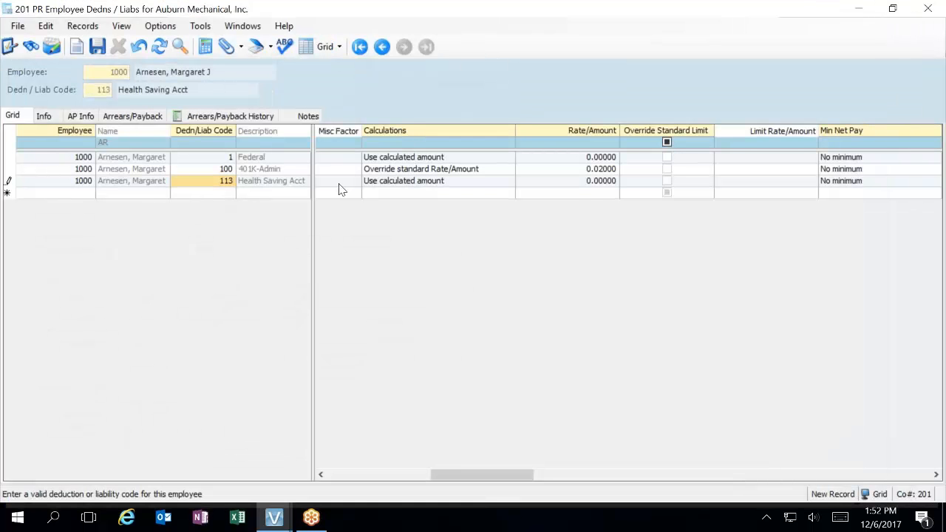
Step: Make the Health Saving Acct deduction employee based with frequency W and processing sequence 1
{"action": "key", "text": "Tab"}
{"action": "key", "text": "Tab"}
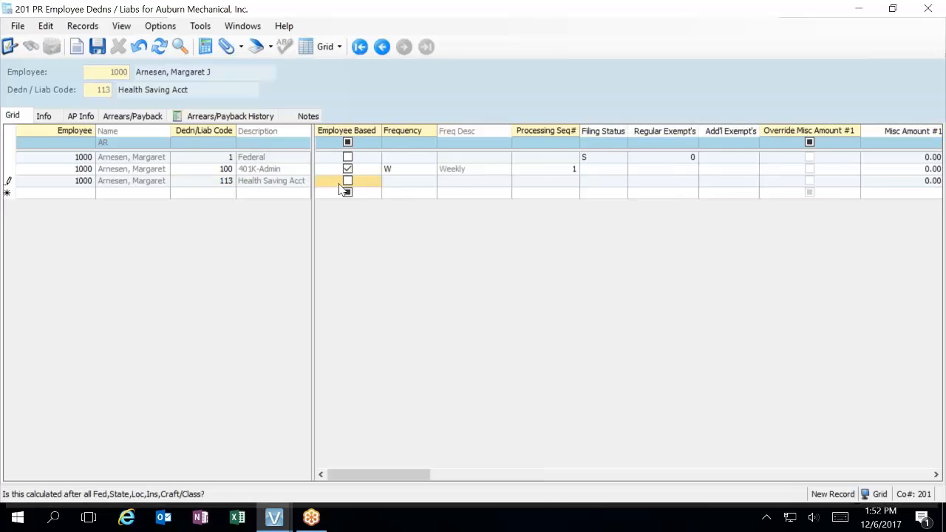
{"action": "key", "text": "space"}
{"action": "key", "text": "Tab"}
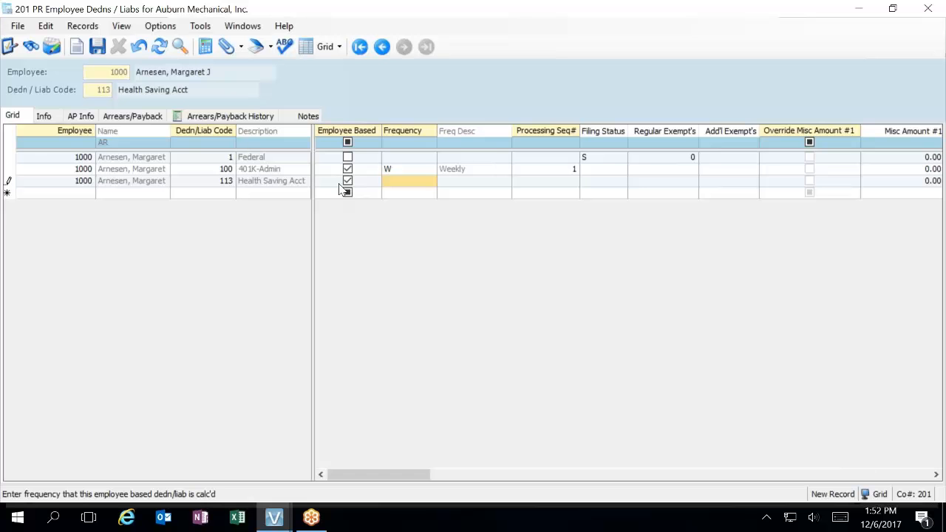
{"action": "type", "text": "W"}
{"action": "key", "text": "Tab"}
{"action": "key", "text": "Tab"}
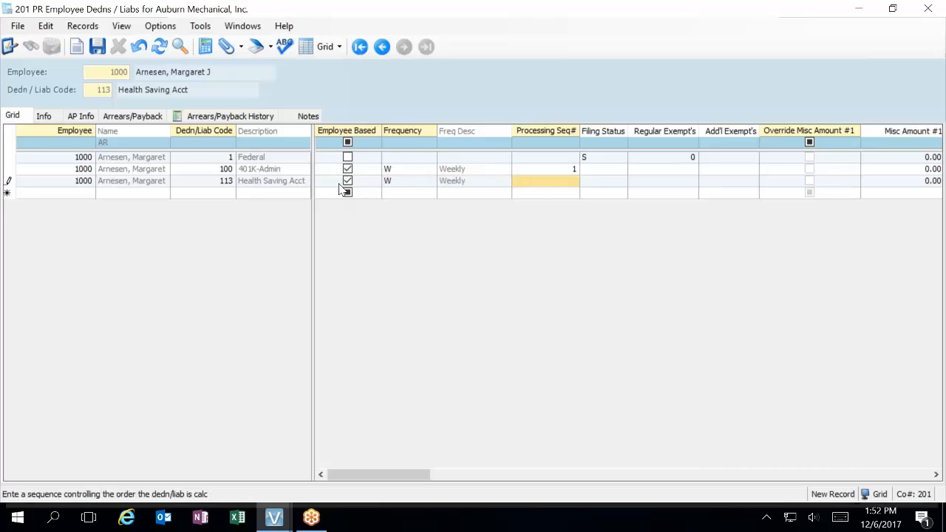
{"action": "type", "text": "1"}
Step: Set the Health Saving Acct record's calculation to Override standard Rate/Amount with an amount of 44.50, leaving the filing status and exemptions blank
{"action": "key", "text": "Tab"}
{"action": "key", "text": "Tab"}
{"action": "key", "text": "Tab"}
{"action": "key", "text": "Tab"}
{"action": "key", "text": "Tab"}
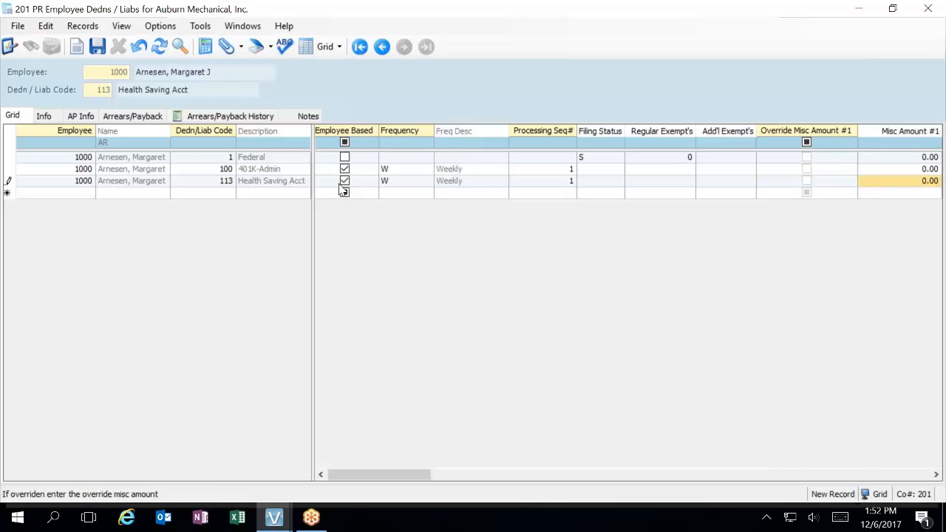
{"action": "key", "text": "Tab"}
{"action": "key", "text": "Tab"}
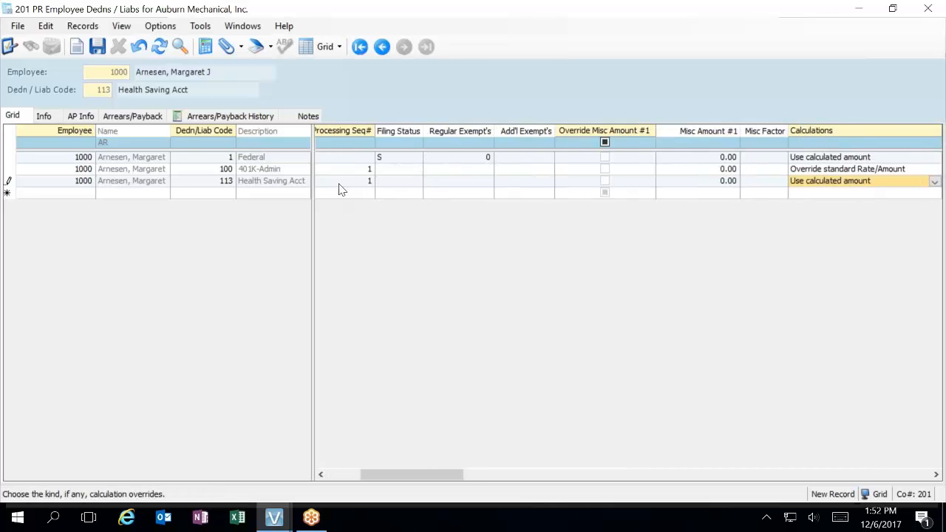
{"action": "key", "text": "F4"}
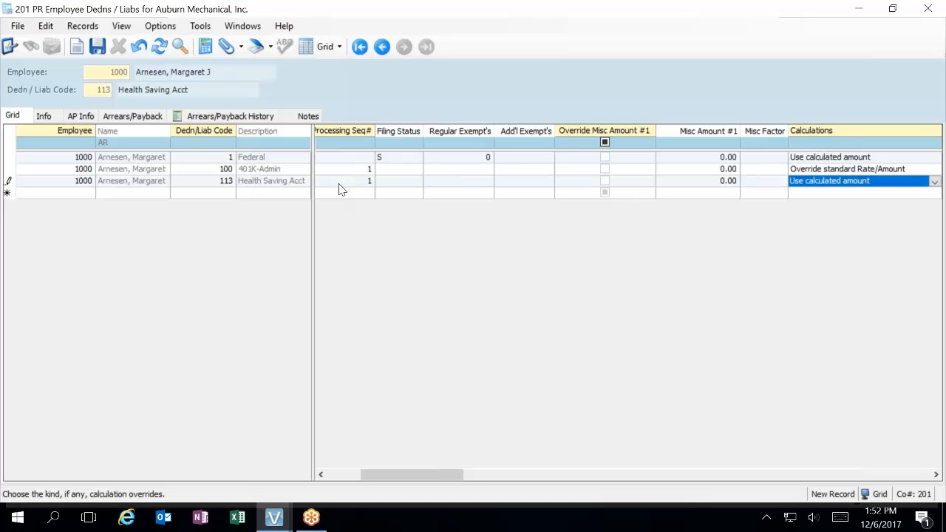
{"action": "key", "text": "Down"}
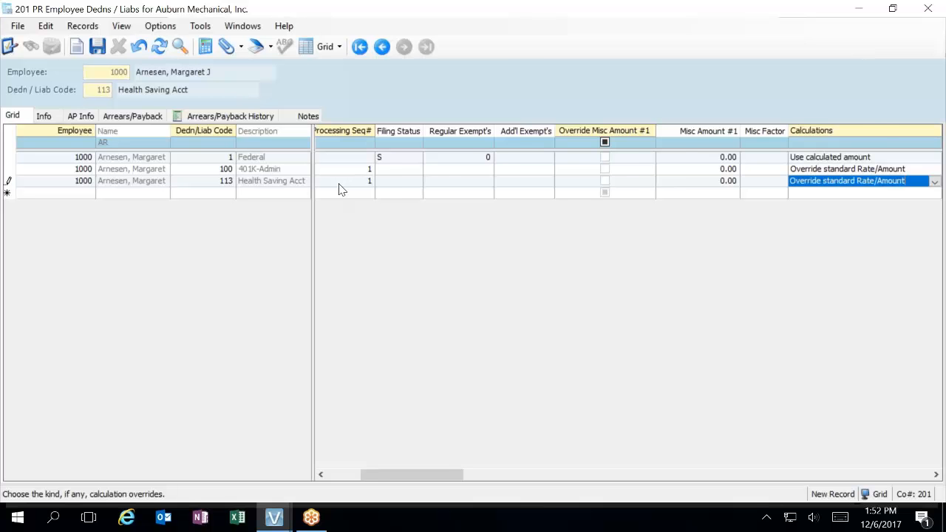
{"action": "key", "text": "Tab"}
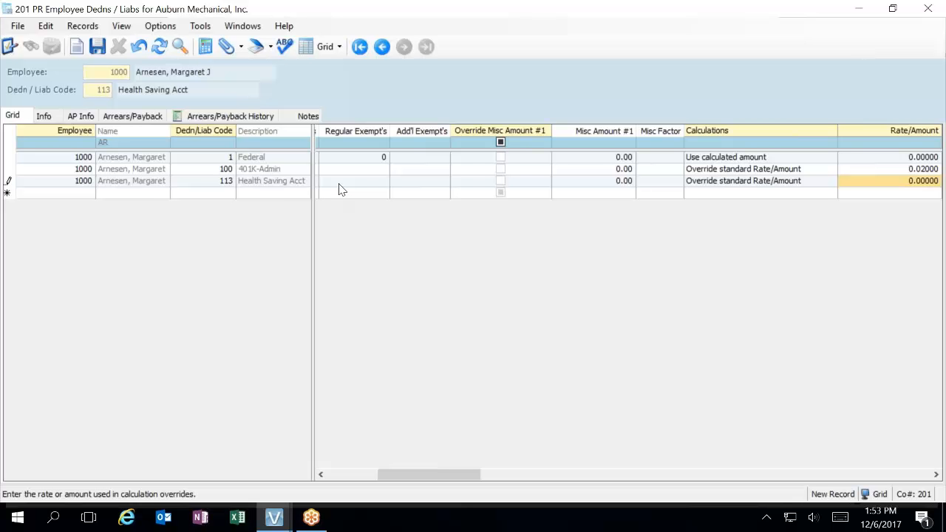
{"action": "type", "text": "44.50"}
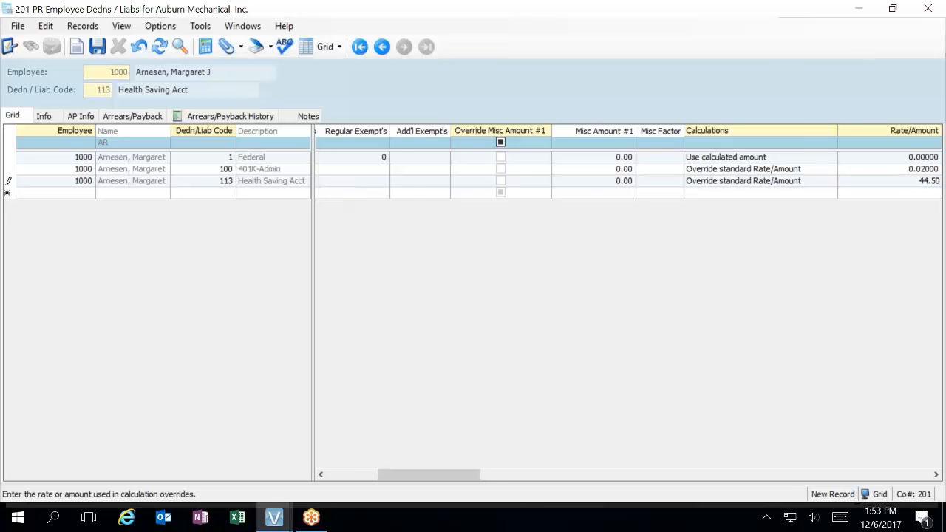
{"action": "key", "text": "Tab"}
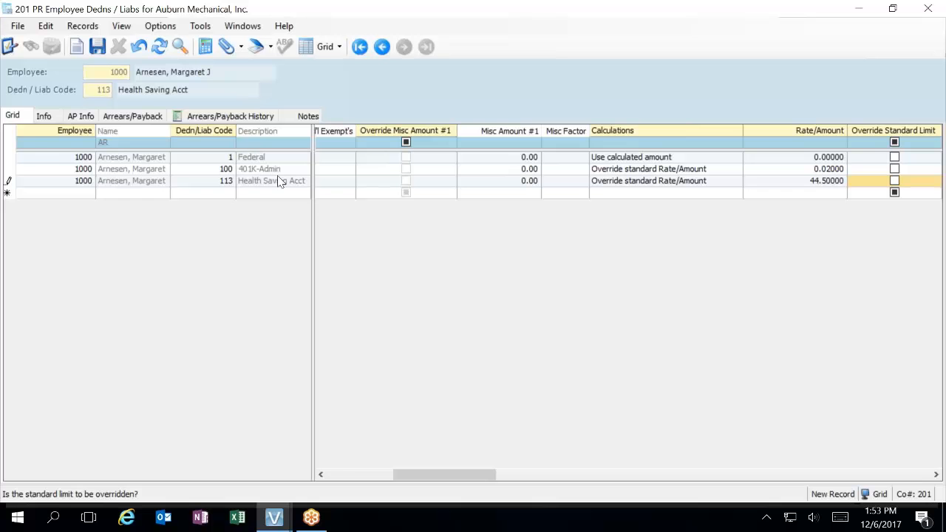
Step: Add another deduction record for the same employee using code 106, HSA Med Insurance, from the deductions lookup
{"action": "left_click", "coordinate": [63, 195]}
{"action": "type", "text": "1000"}
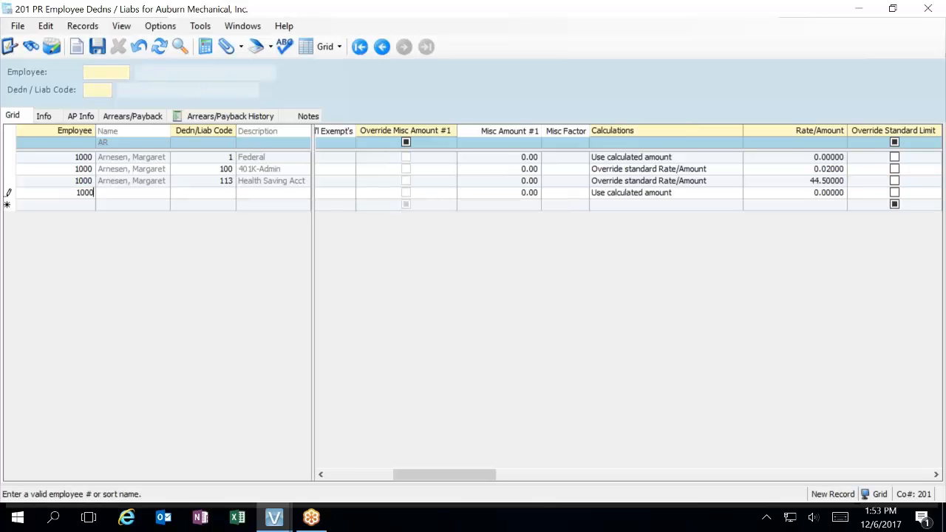
{"action": "key", "text": "Tab"}
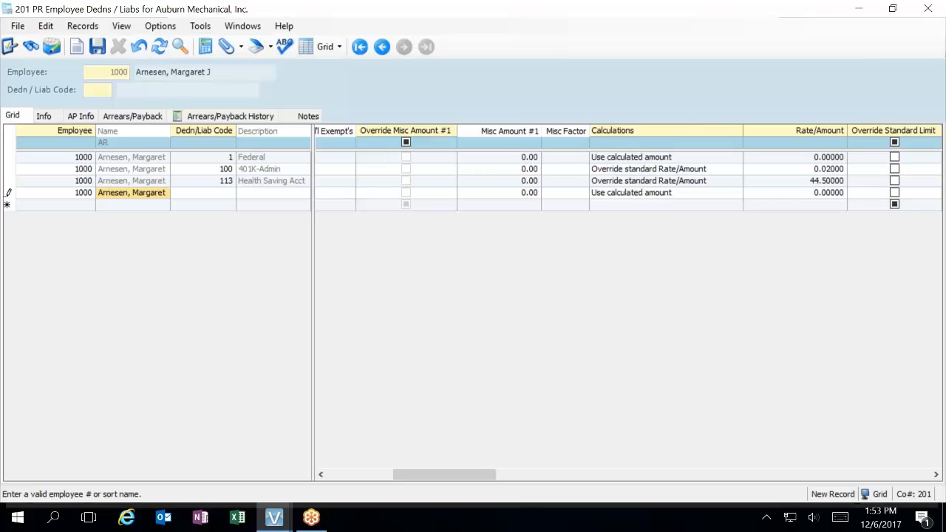
{"action": "key", "text": "Tab"}
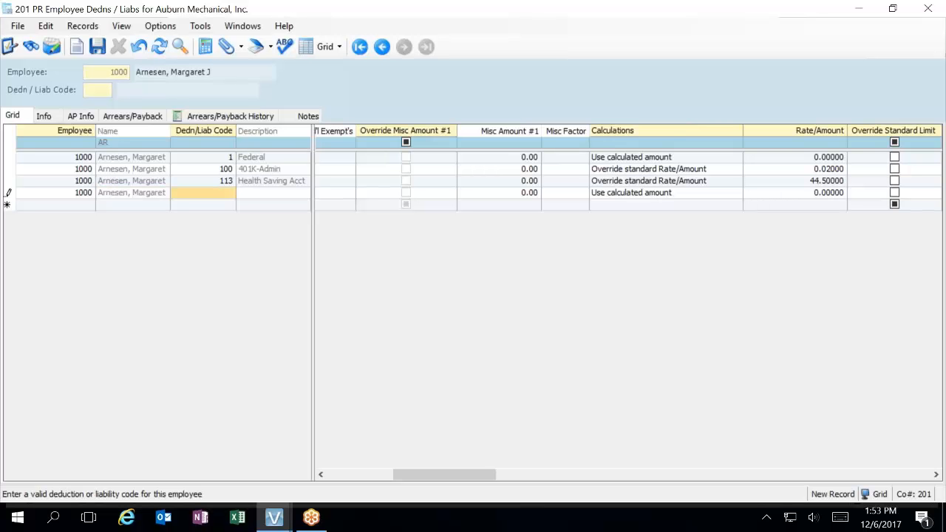
{"action": "key", "text": "F4"}
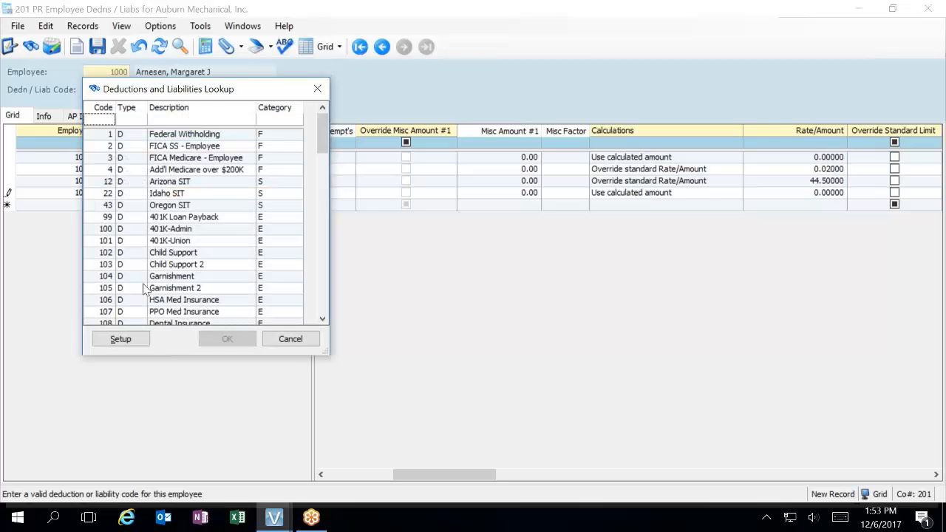
{"action": "left_click", "coordinate": [167, 300]}
{"action": "left_click", "coordinate": [227, 339]}
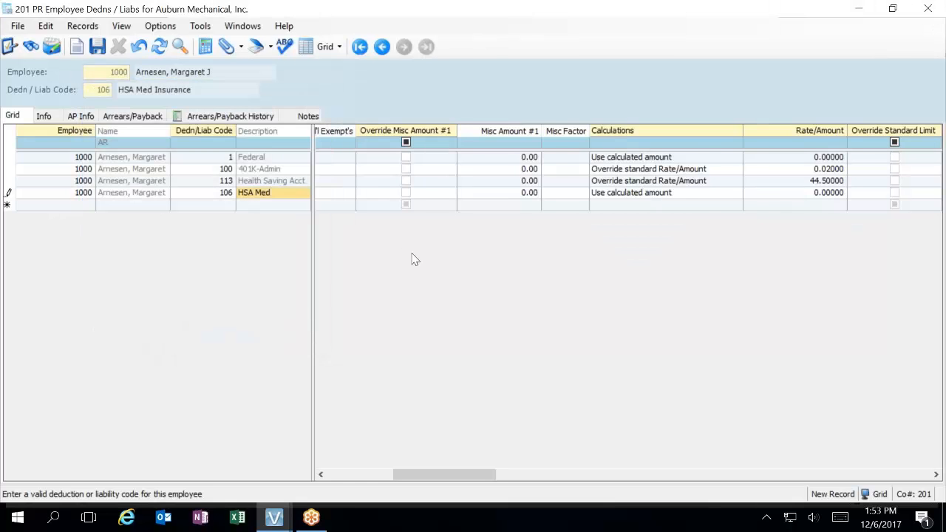
Step: Make the HSA Med Insurance deduction employee based with frequency W and processing sequence 1
{"action": "key", "text": "Tab"}
{"action": "key", "text": "Tab"}
{"action": "type", "text": "w"}
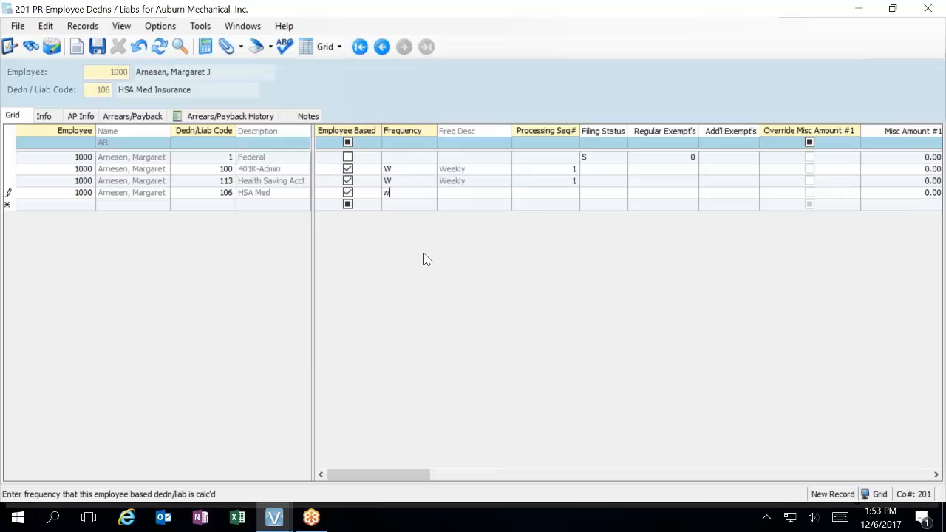
{"action": "key", "text": "Tab"}
{"action": "key", "text": "Tab"}
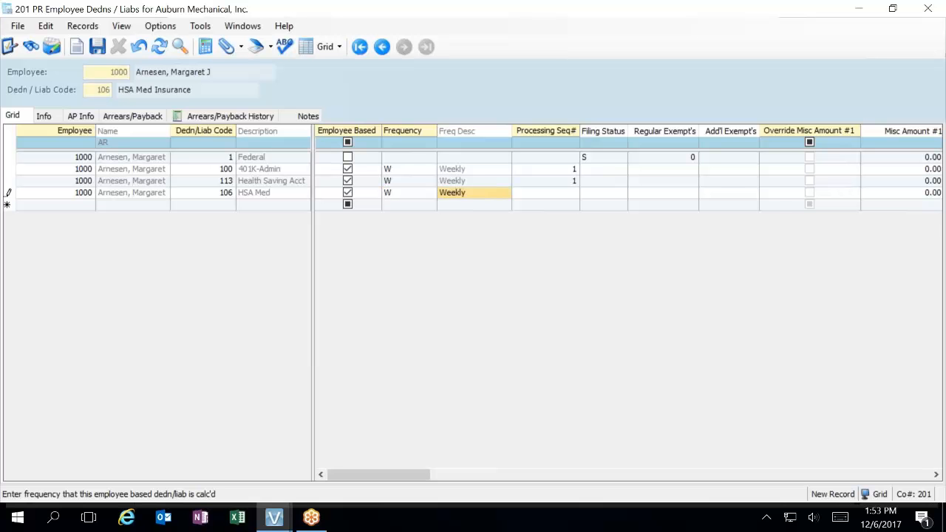
{"action": "type", "text": "1"}
Step: Set the HSA Med Insurance record's calculation to Override standard Rate/Amount with an amount of 29.85
{"action": "key", "text": "Tab"}
{"action": "key", "text": "Tab"}
{"action": "key", "text": "Tab"}
{"action": "key", "text": "Tab"}
{"action": "key", "text": "Tab"}
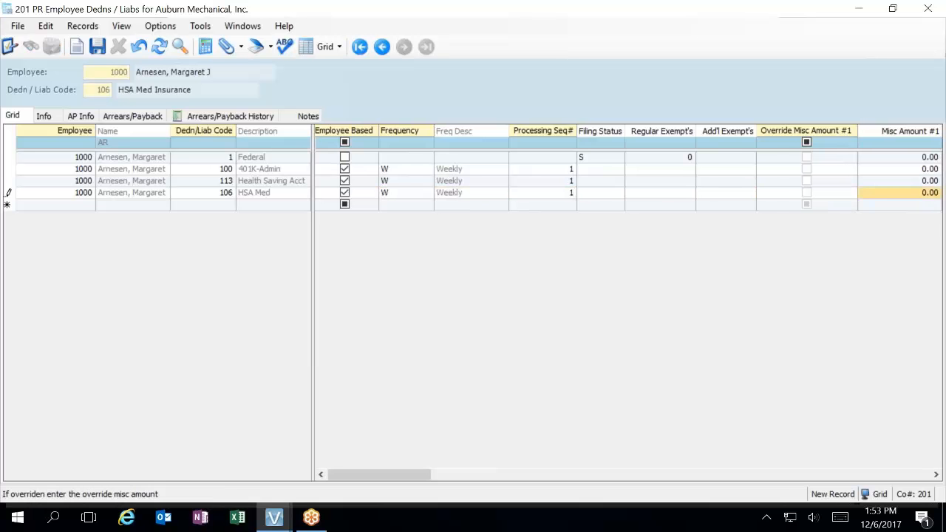
{"action": "key", "text": "Tab"}
{"action": "key", "text": "Tab"}
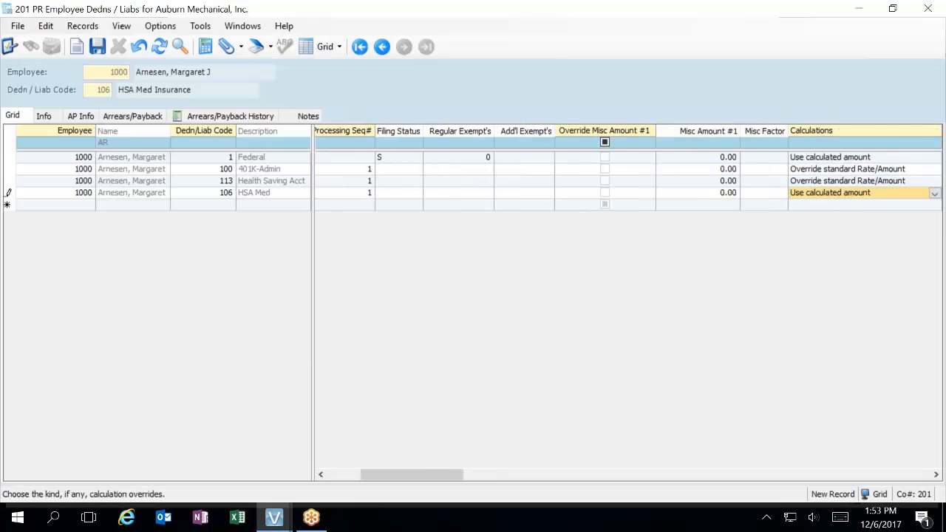
{"action": "key", "text": "Down"}
{"action": "key", "text": "Tab"}
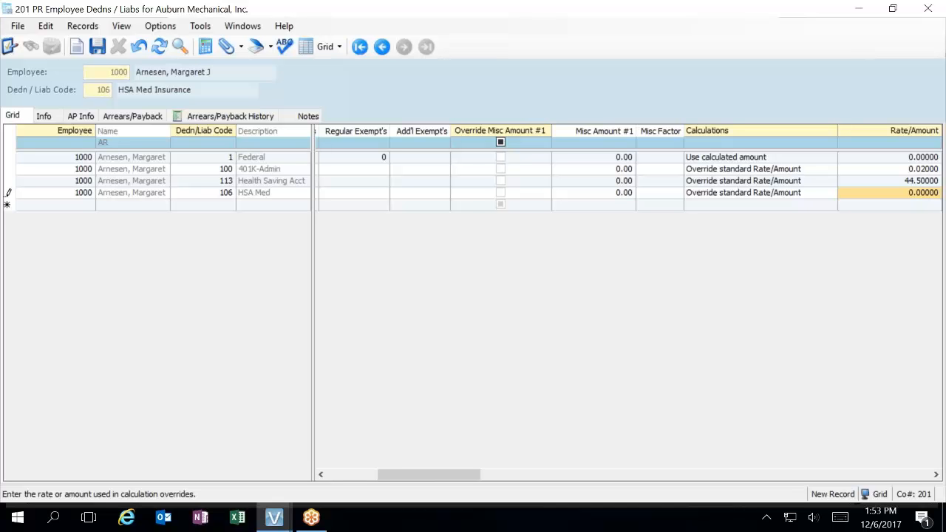
{"action": "type", "text": "29"}
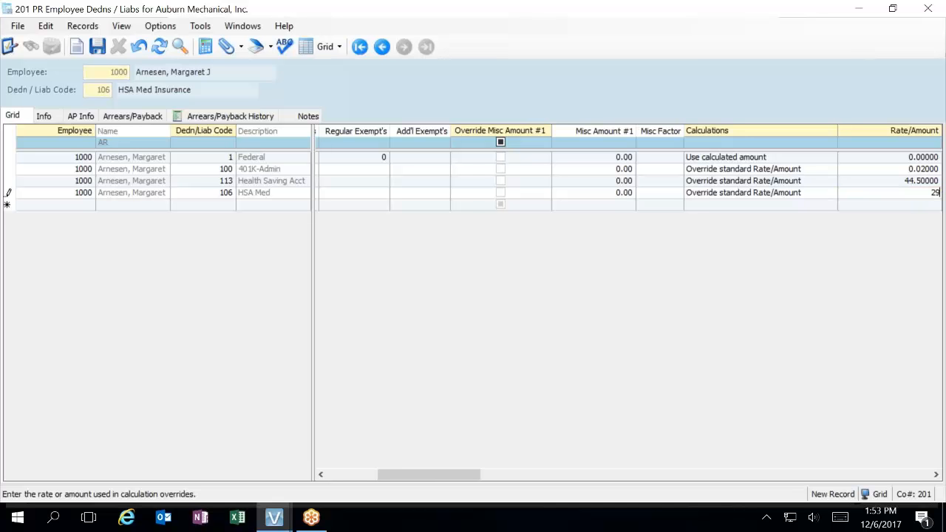
{"action": "type", "text": ".85"}
{"action": "key", "text": "Return"}
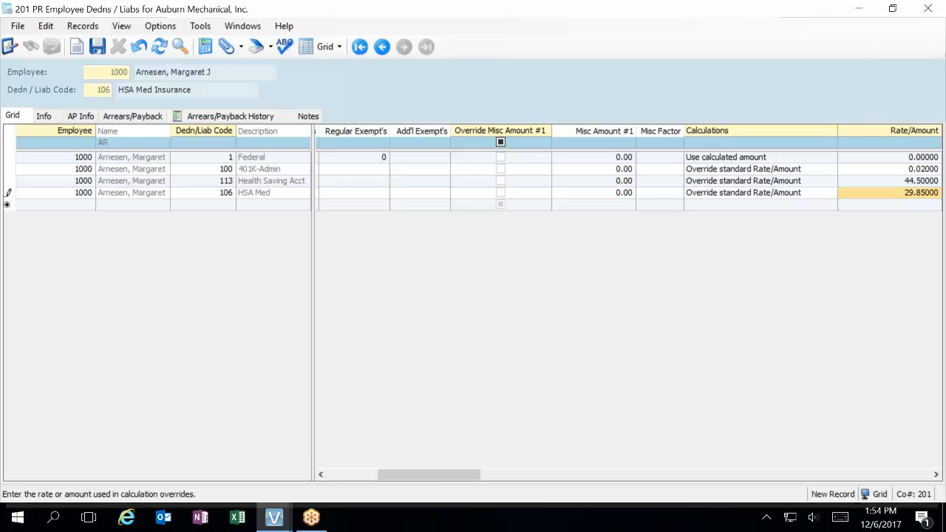
Step: Start another deduction record for the same employee and open the lookup for its deduction code
{"action": "left_click", "coordinate": [80, 210]}
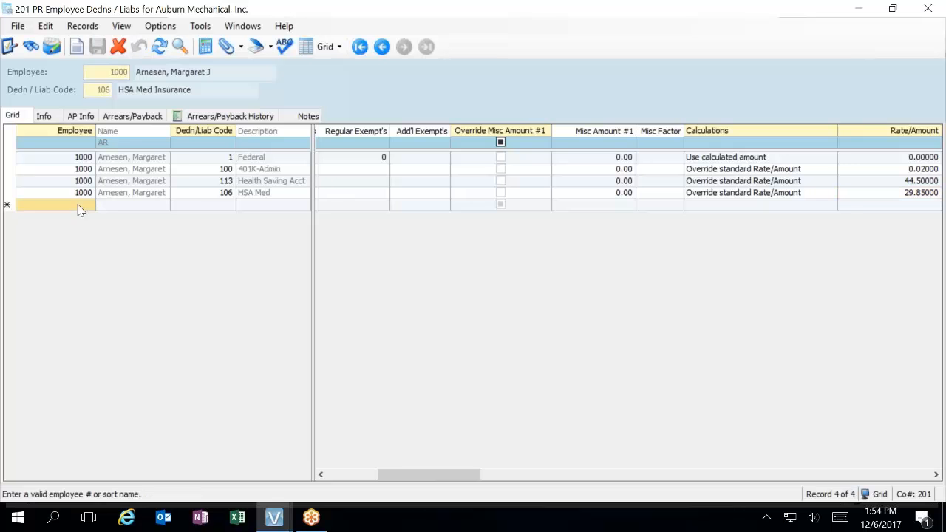
{"action": "type", "text": "1000"}
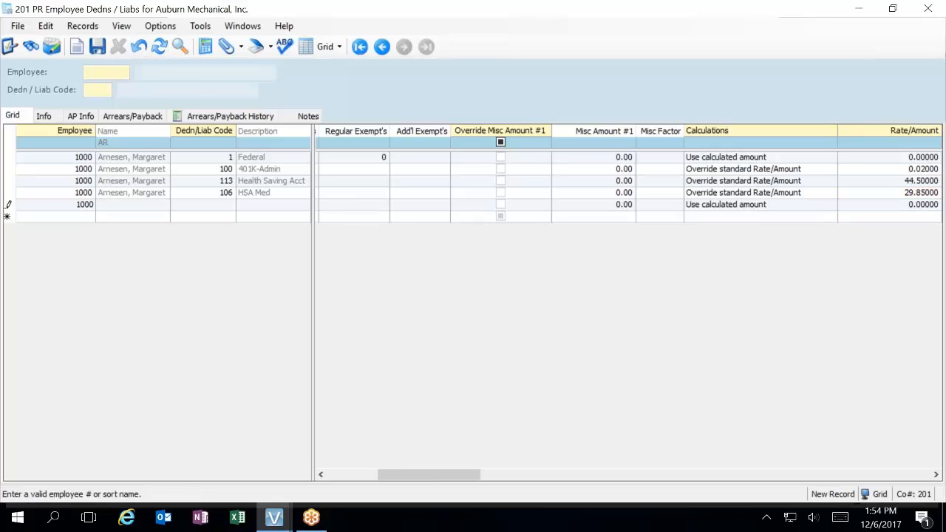
{"action": "key", "text": "Tab"}
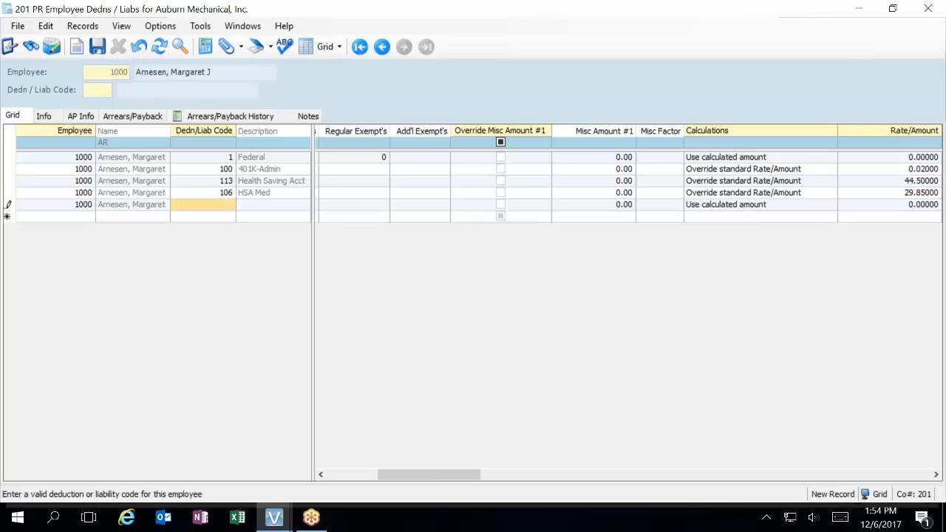
{"action": "key", "text": "F4"}
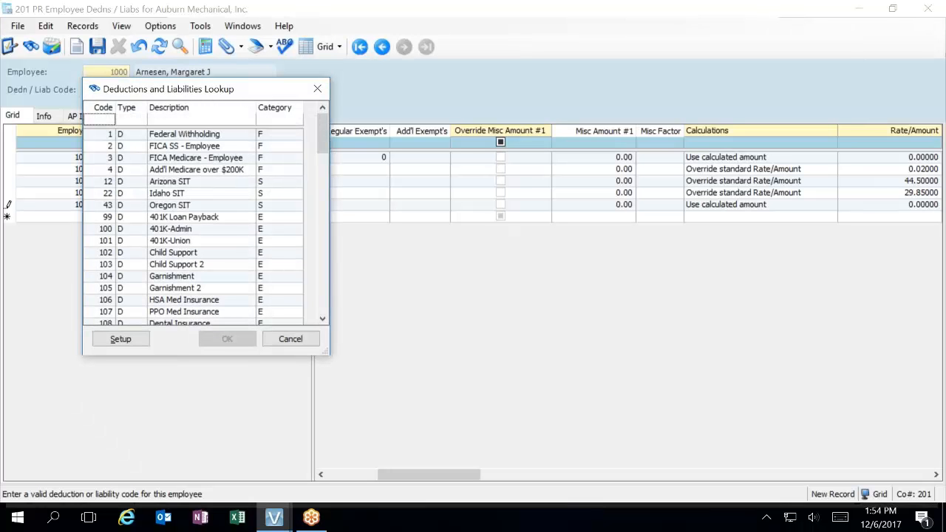
{"action": "left_click", "coordinate": [198, 121]}
{"action": "type", "text": "c"}
{"action": "left_click", "coordinate": [183, 160]}
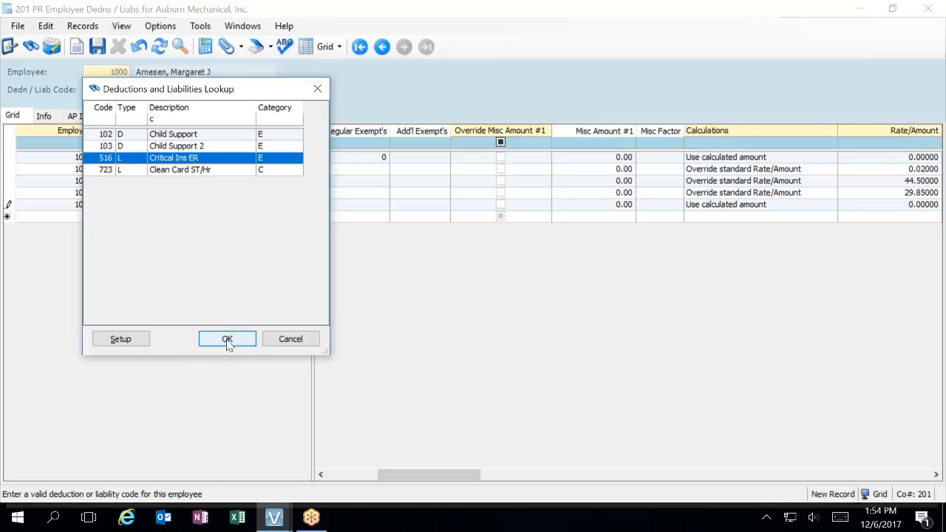
{"action": "left_click", "coordinate": [176, 122]}
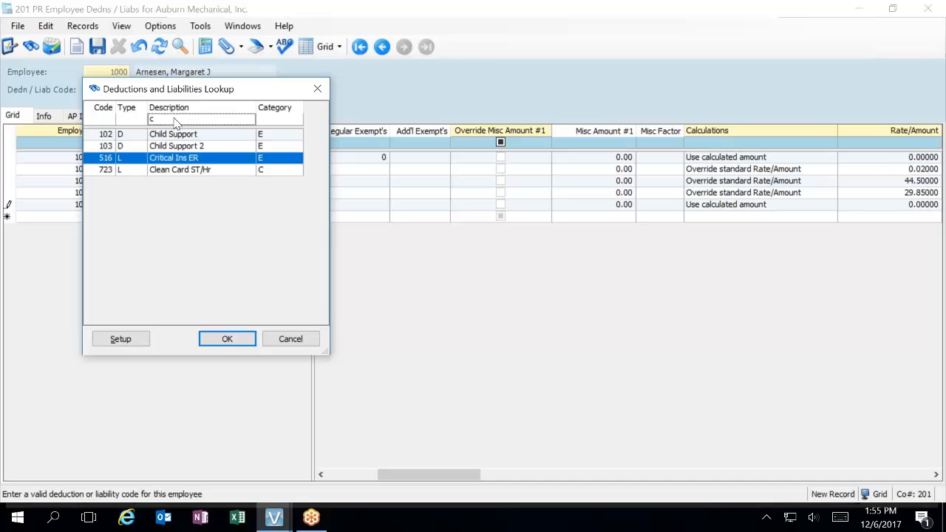
{"action": "double_click", "coordinate": [176, 121]}
{"action": "key", "text": "BackSpace"}
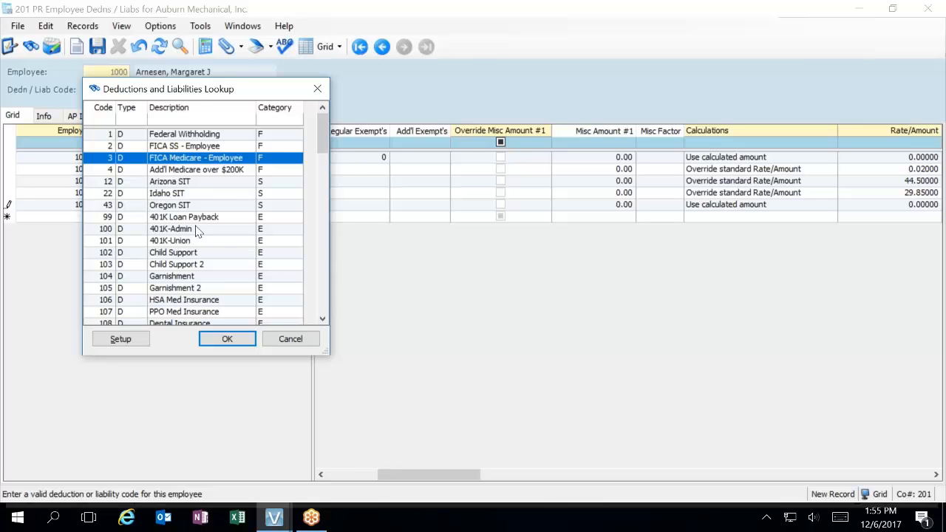
Step: Assign code 516, Critical Ins ER, to the new record from the deductions and liabilities lookup
{"action": "scroll", "coordinate": [196, 231], "scroll_direction": "down", "scroll_amount": 1}
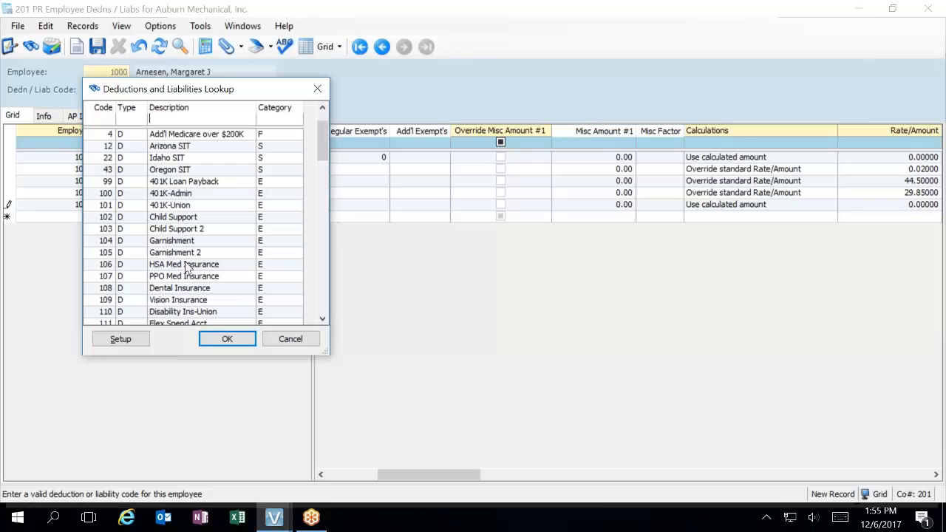
{"action": "scroll", "coordinate": [187, 268], "scroll_direction": "down", "scroll_amount": 1}
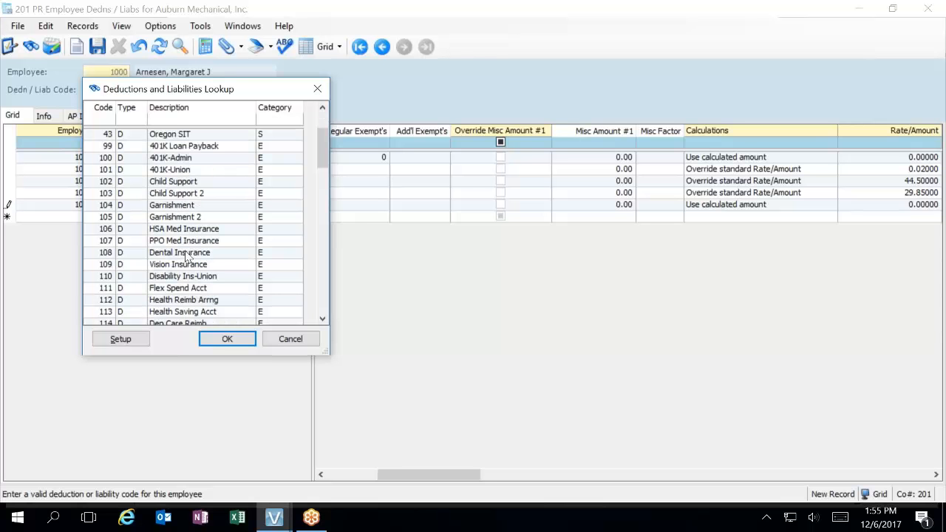
{"action": "scroll", "coordinate": [186, 256], "scroll_direction": "down", "scroll_amount": 10}
{"action": "scroll", "coordinate": [188, 256], "scroll_direction": "up", "scroll_amount": 6}
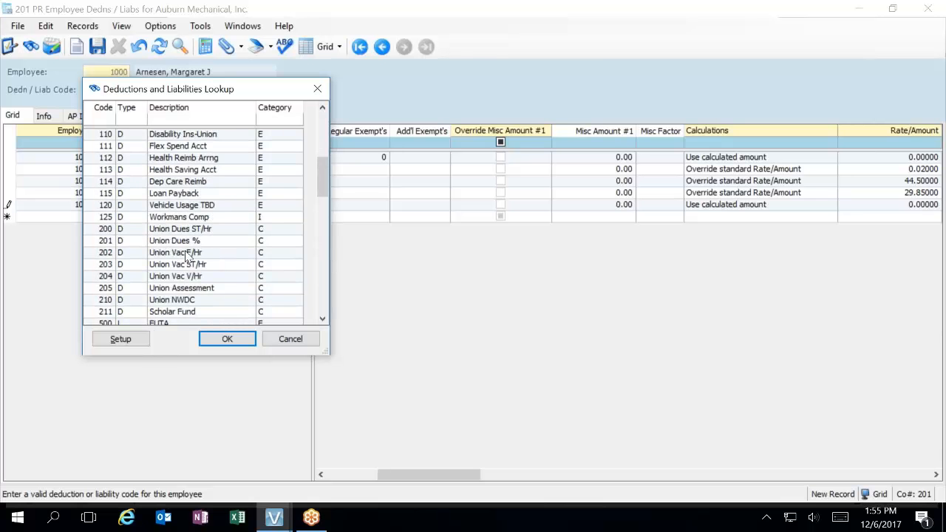
{"action": "scroll", "coordinate": [188, 256], "scroll_direction": "down", "scroll_amount": 1}
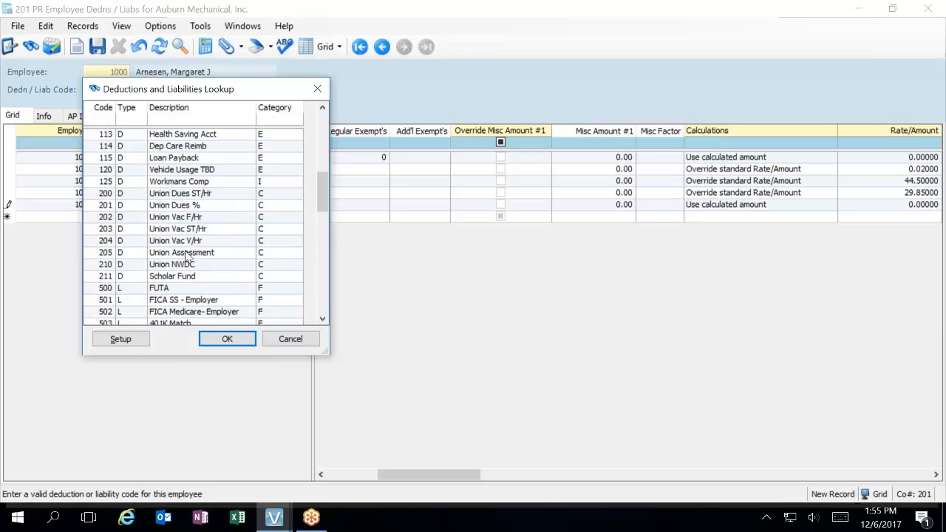
{"action": "scroll", "coordinate": [187, 255], "scroll_direction": "down", "scroll_amount": 6}
{"action": "left_click", "coordinate": [168, 255]}
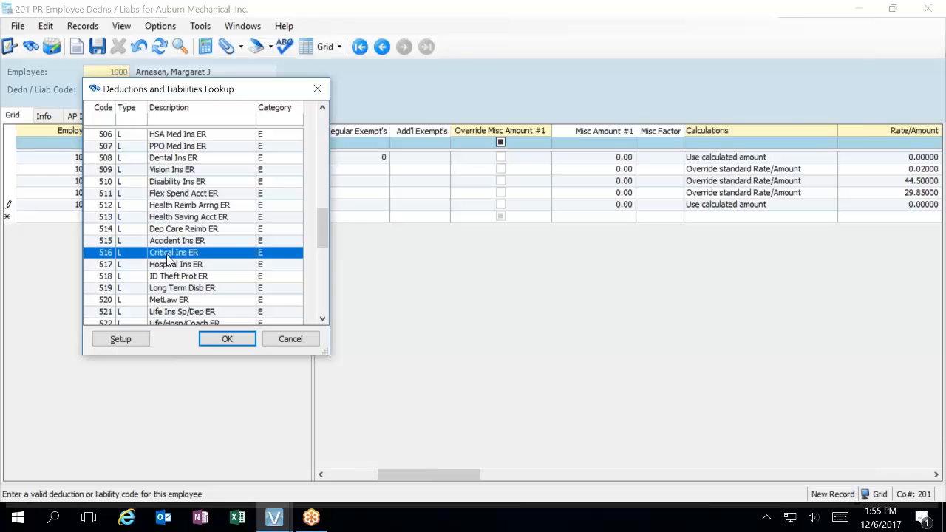
{"action": "left_click", "coordinate": [227, 338]}
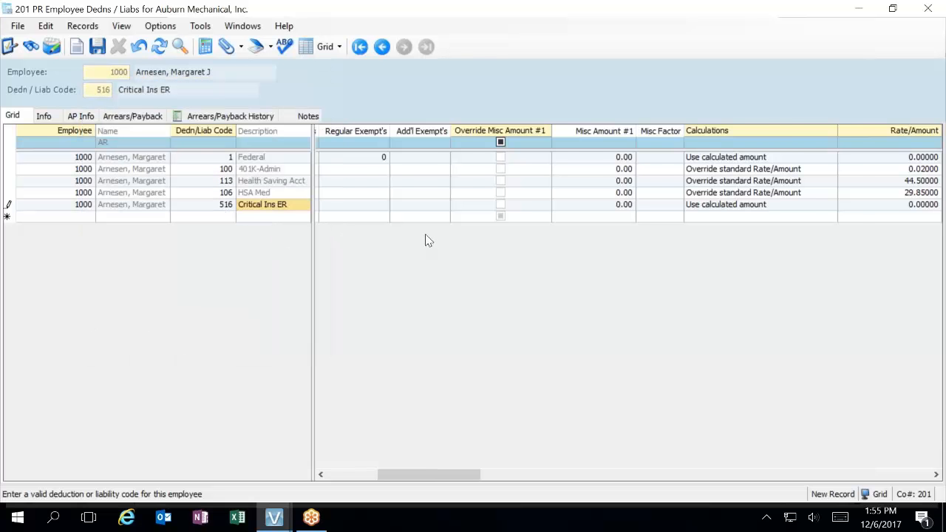
Step: Make the Critical Ins ER liability employee based with frequency W and processing sequence 1
{"action": "key", "text": "Tab"}
{"action": "key", "text": "space"}
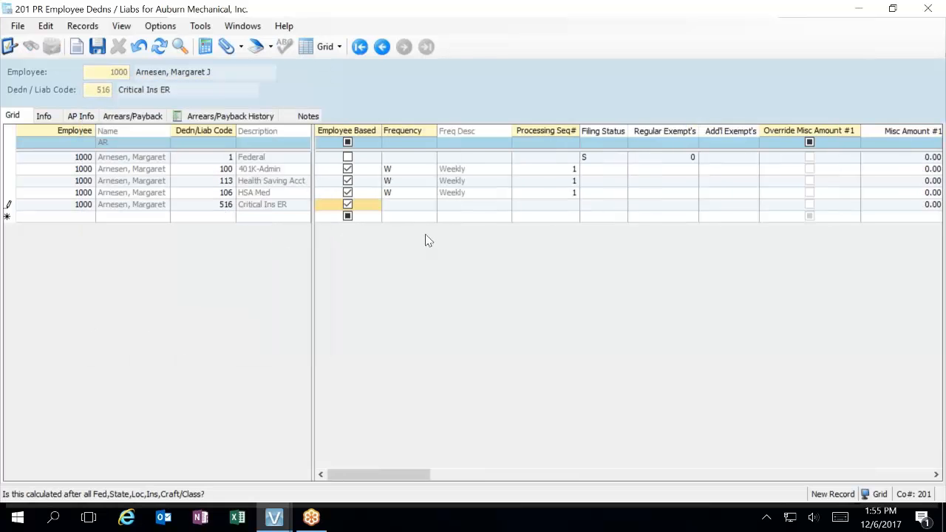
{"action": "key", "text": "Tab"}
{"action": "type", "text": "W"}
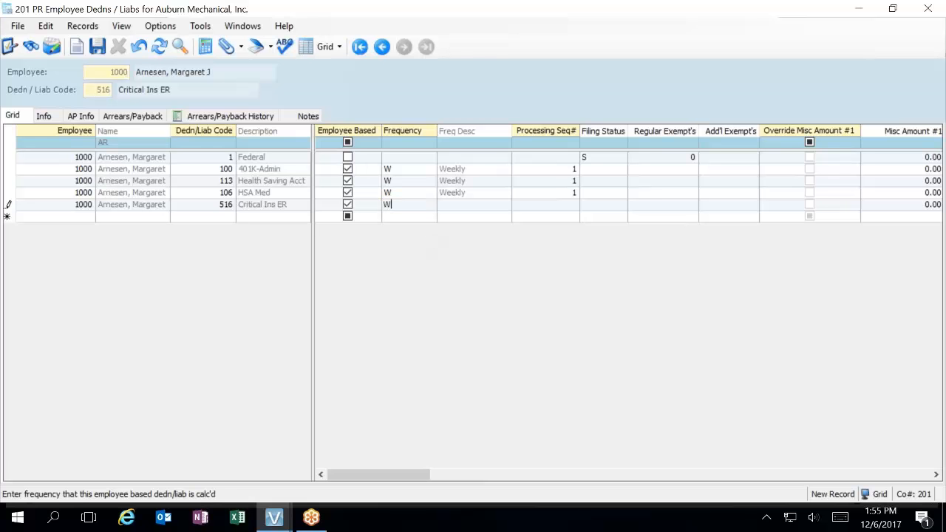
{"action": "key", "text": "Tab"}
{"action": "type", "text": "10"}
{"action": "key", "text": "Tab"}
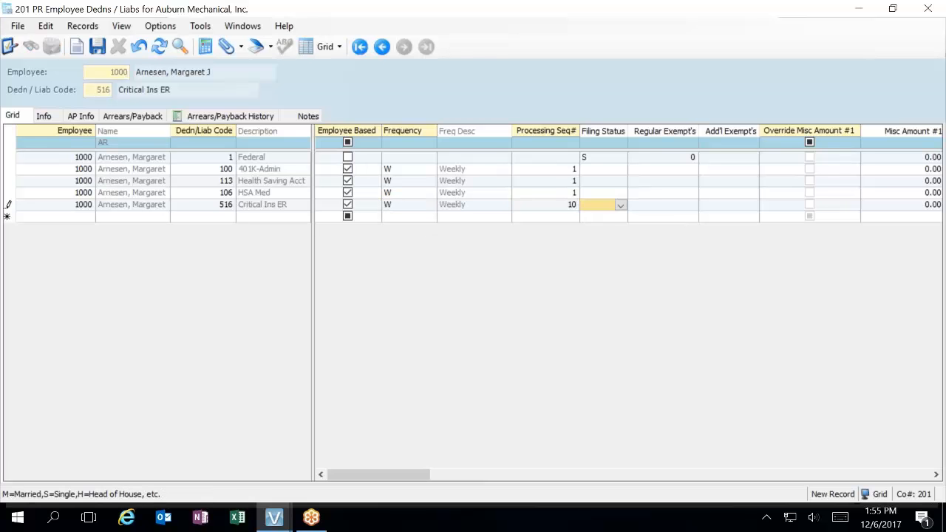
{"action": "key", "text": "shift+Tab"}
{"action": "key", "text": "Tab"}
Step: Set the Critical Ins ER record's calculation to Override standard Rate/Amount with an amount of 7.73
{"action": "key", "text": "Tab"}
{"action": "key", "text": "Tab"}
{"action": "key", "text": "Tab"}
{"action": "key", "text": "Tab"}
{"action": "key", "text": "Tab"}
{"action": "key", "text": "Tab"}
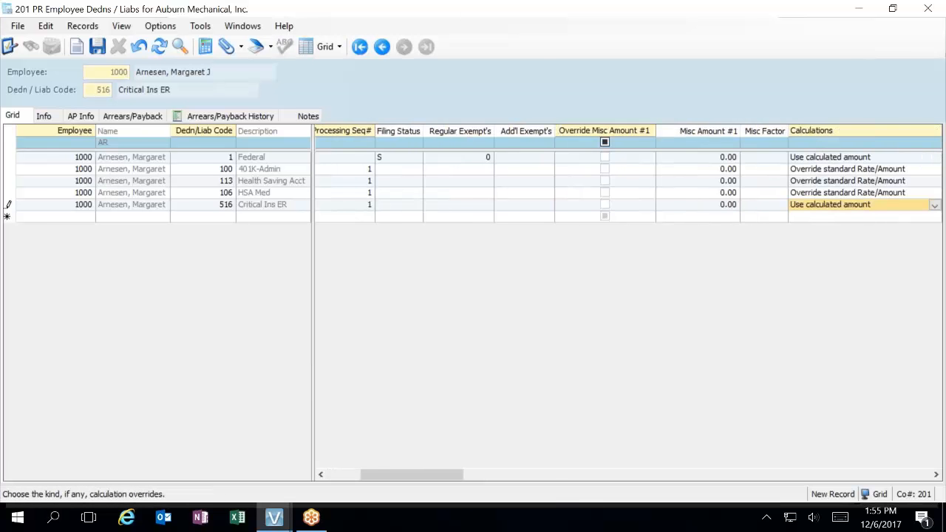
{"action": "key", "text": "Down"}
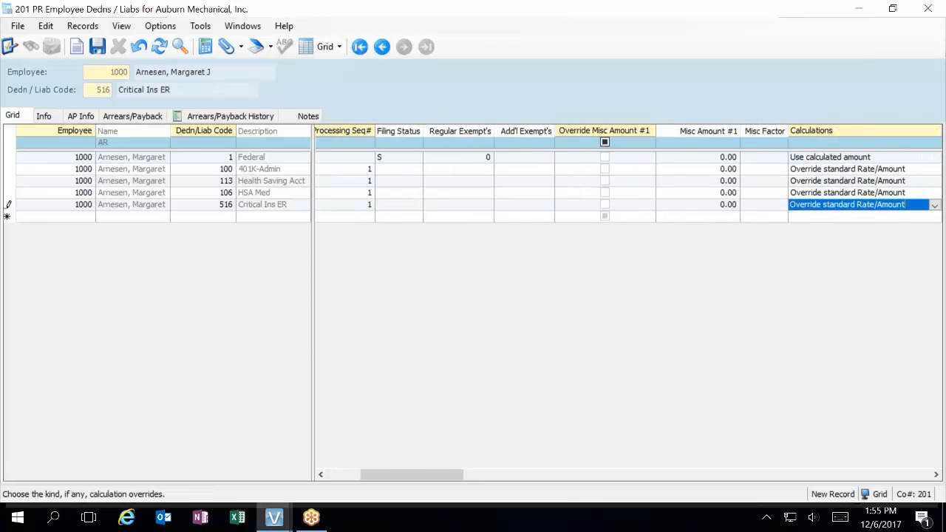
{"action": "key", "text": "Tab"}
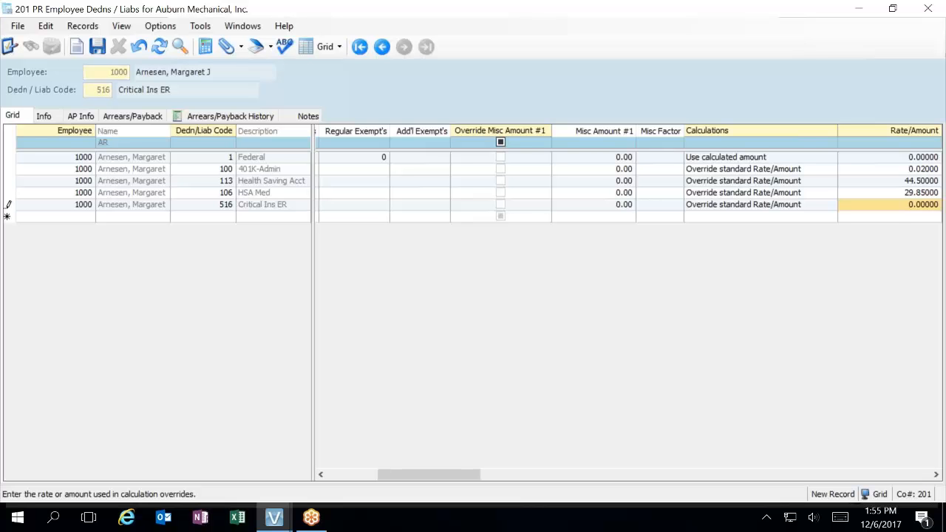
{"action": "type", "text": "7.73"}
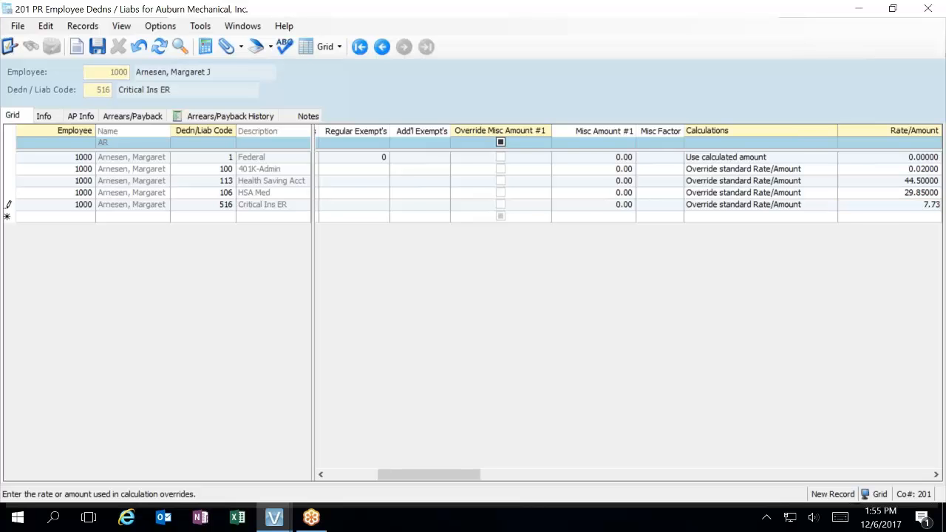
{"action": "key", "text": "Tab"}
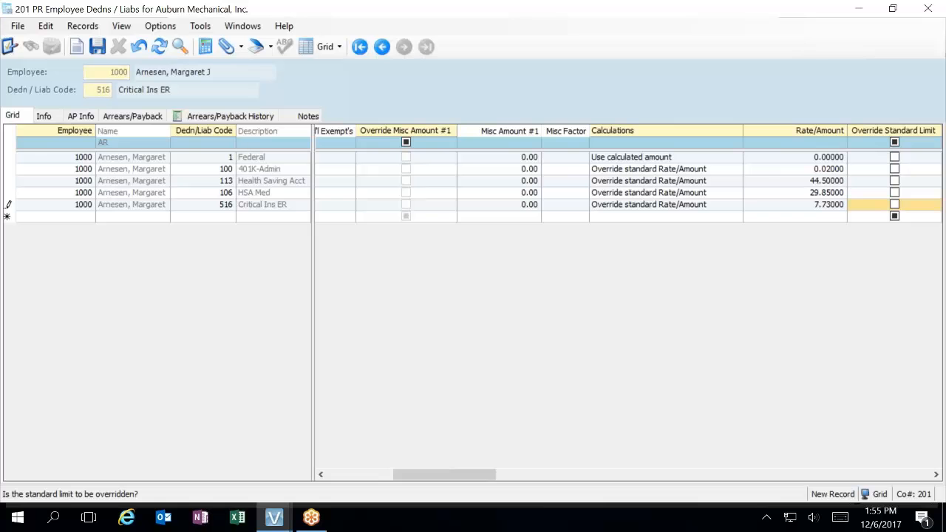
Step: Add another record for the same employee using code 508, Dental Ins ER, from the deductions and liabilities lookup
{"action": "left_click", "coordinate": [78, 222]}
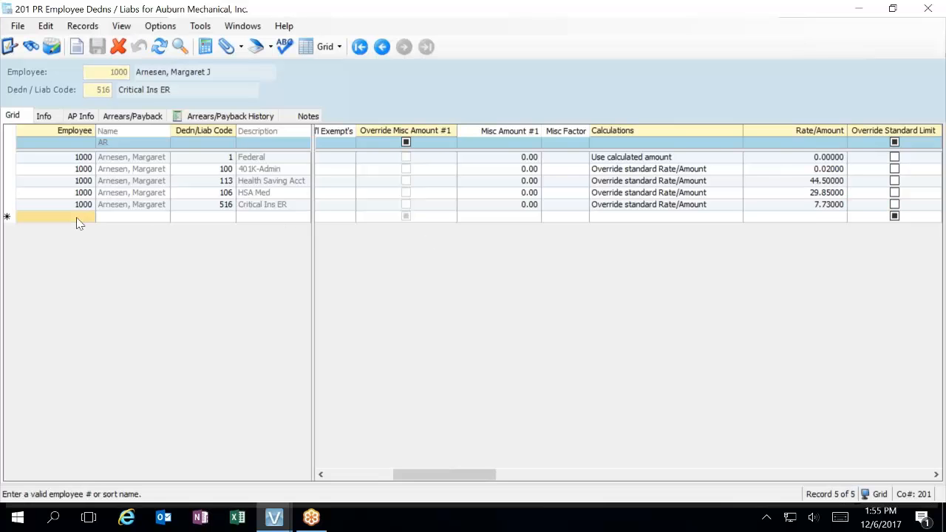
{"action": "type", "text": "1000"}
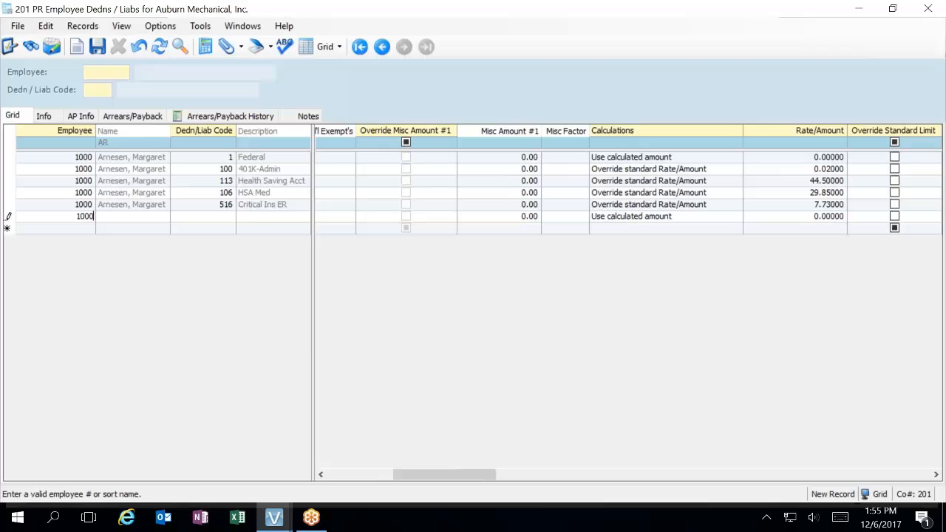
{"action": "key", "text": "Tab"}
{"action": "key", "text": "F4"}
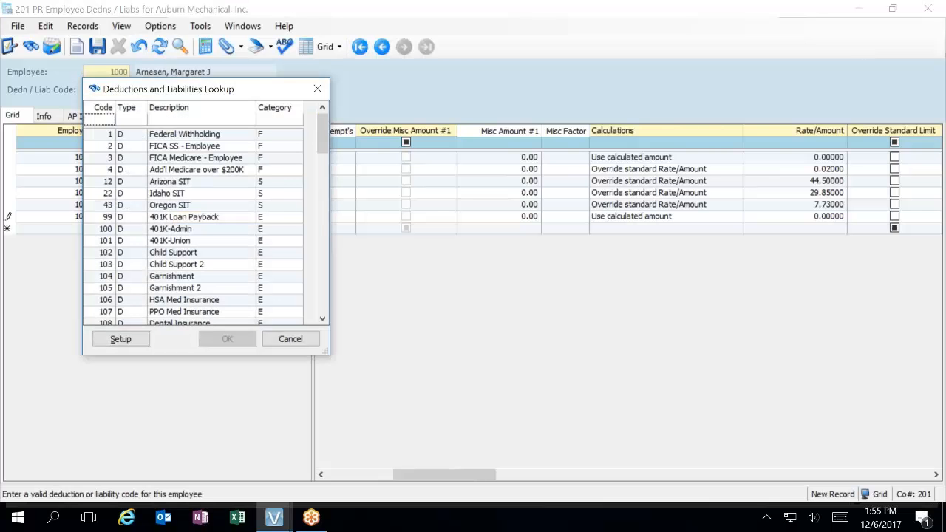
{"action": "scroll", "coordinate": [251, 275], "scroll_direction": "down", "scroll_amount": 3}
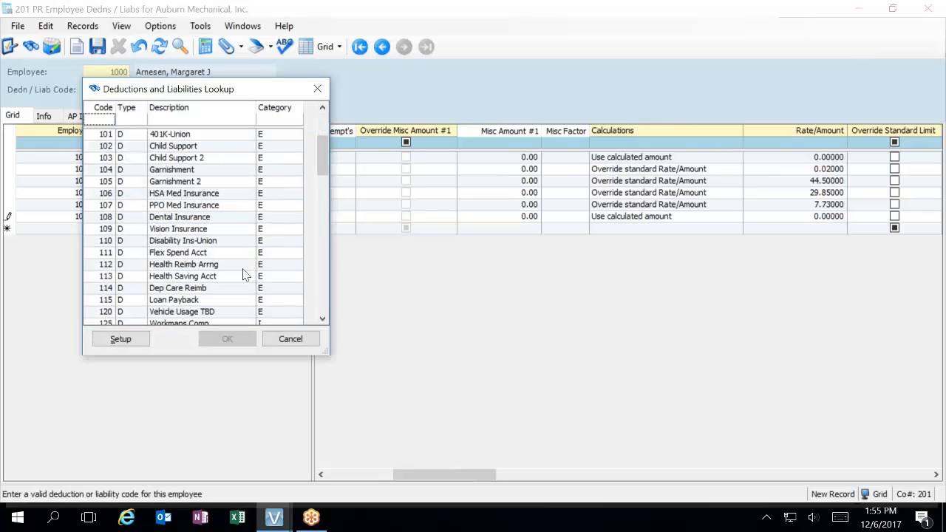
{"action": "left_click", "coordinate": [181, 218]}
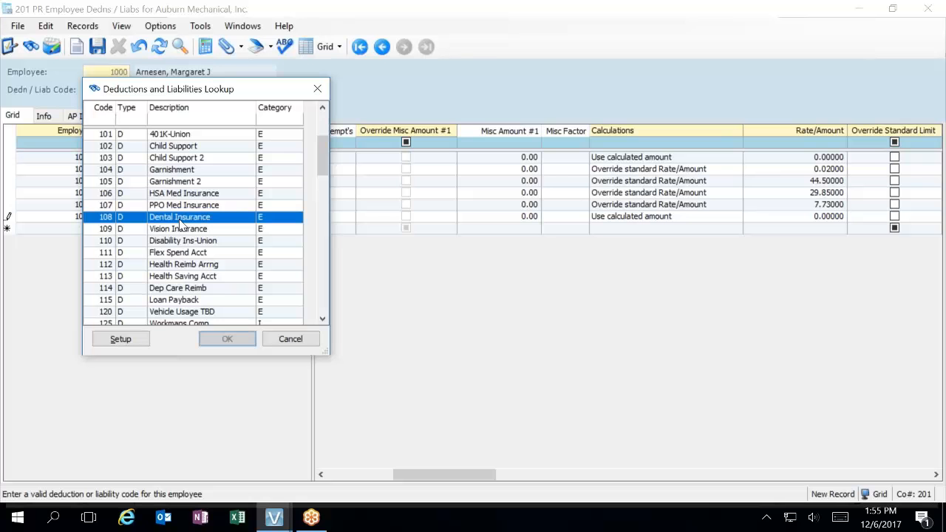
{"action": "scroll", "coordinate": [229, 291], "scroll_direction": "down", "scroll_amount": 7}
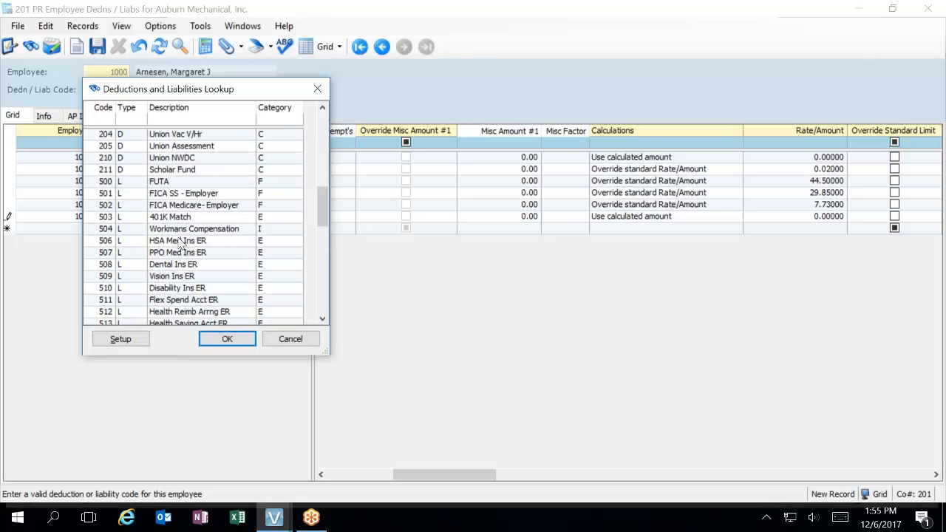
{"action": "left_click", "coordinate": [173, 265]}
{"action": "left_click", "coordinate": [227, 339]}
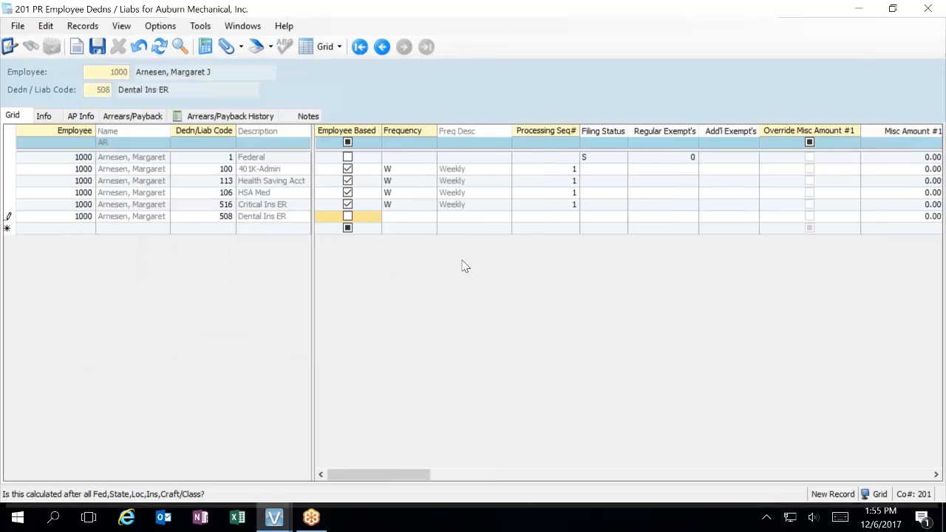
Step: Make the Dental Ins ER liability employee based with frequency W and processing sequence 1
{"action": "key", "text": "space"}
{"action": "key", "text": "Tab"}
{"action": "type", "text": "W"}
{"action": "key", "text": "Tab"}
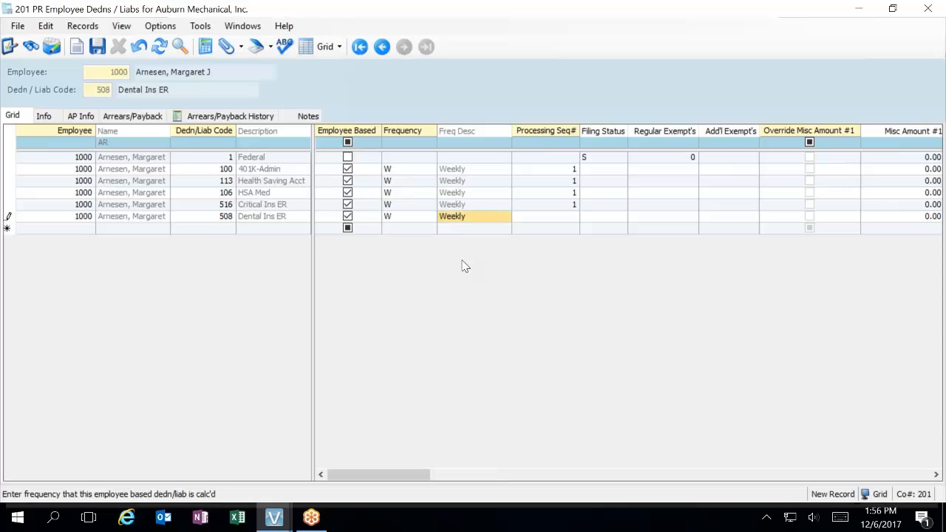
{"action": "key", "text": "Tab"}
{"action": "type", "text": "1"}
{"action": "key", "text": "Tab"}
Step: Set the Dental Ins ER record's calculation to Override standard Rate/Amount with an amount of 29.08
{"action": "key", "text": "Tab"}
{"action": "key", "text": "Tab"}
{"action": "key", "text": "Tab"}
{"action": "key", "text": "Tab"}
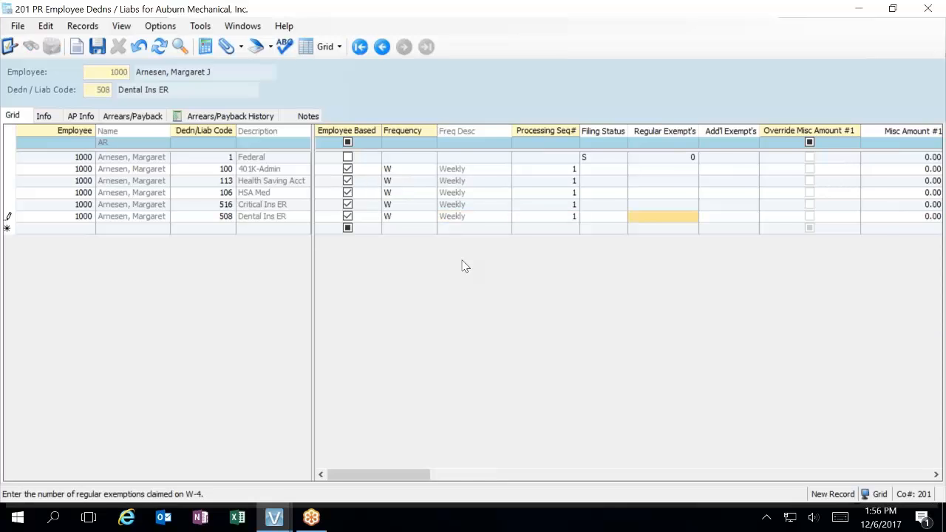
{"action": "key", "text": "Tab"}
{"action": "key", "text": "Tab"}
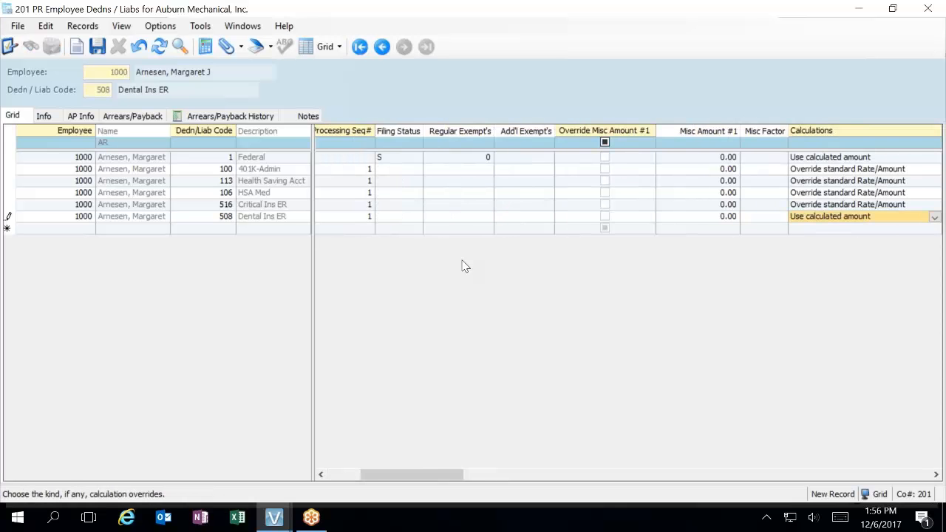
{"action": "key", "text": "Down"}
{"action": "key", "text": "Tab"}
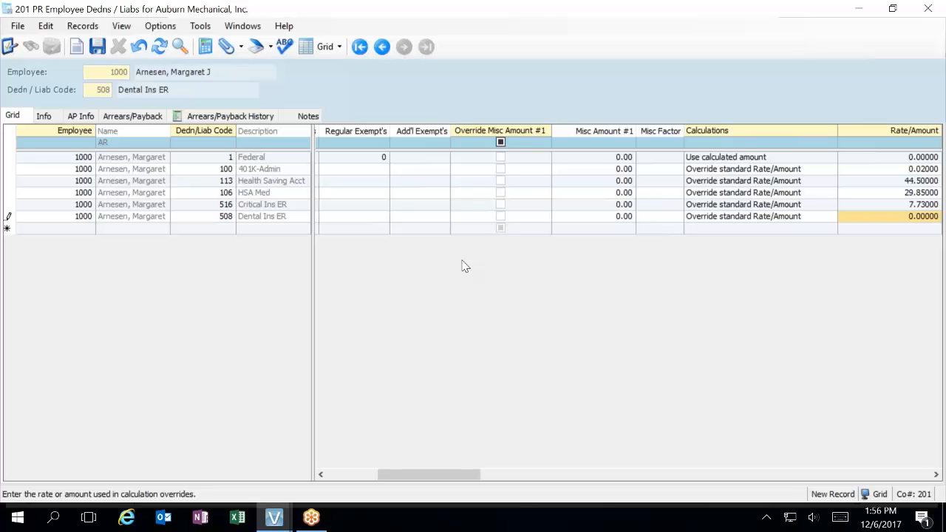
{"action": "type", "text": "29.08"}
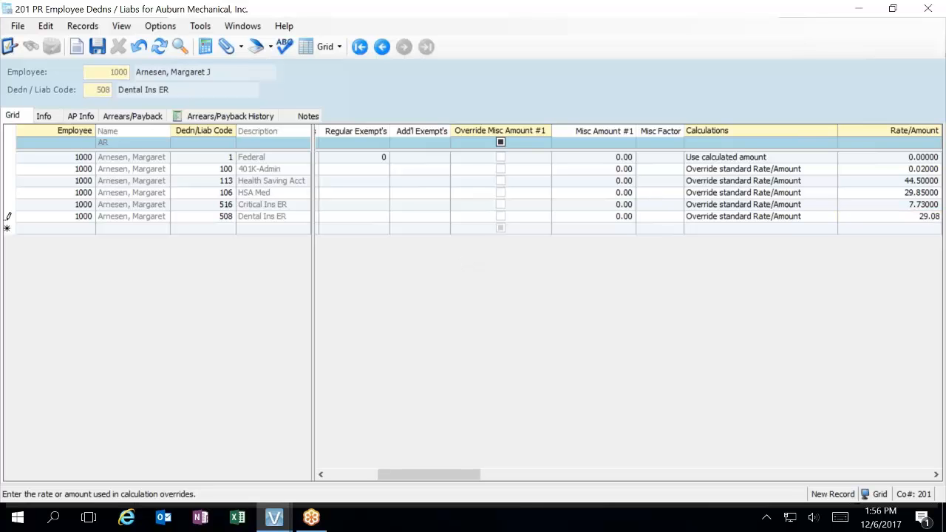
{"action": "key", "text": "Return"}
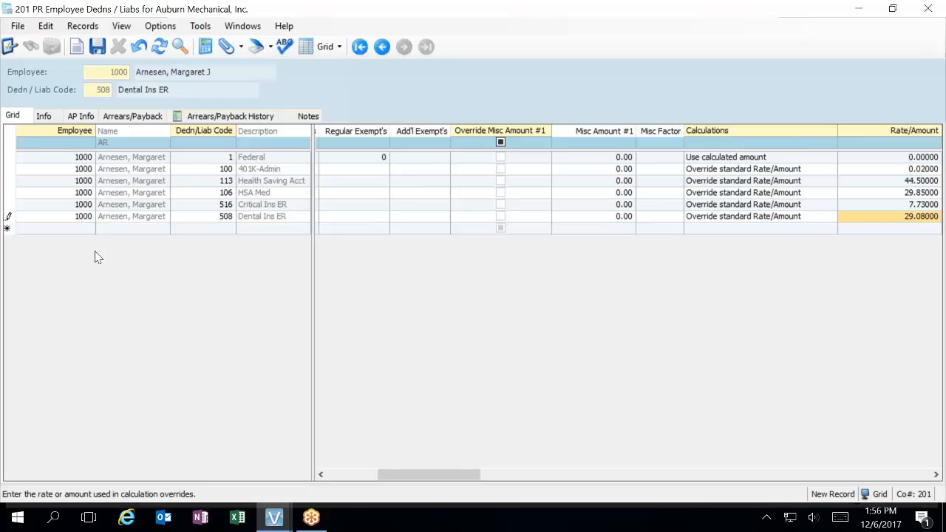
Step: Add another record for the same employee, filtering the lookup to type L and choosing code 521, Life Ins Sp/Dep ER
{"action": "left_click", "coordinate": [79, 229]}
{"action": "type", "text": "1000"}
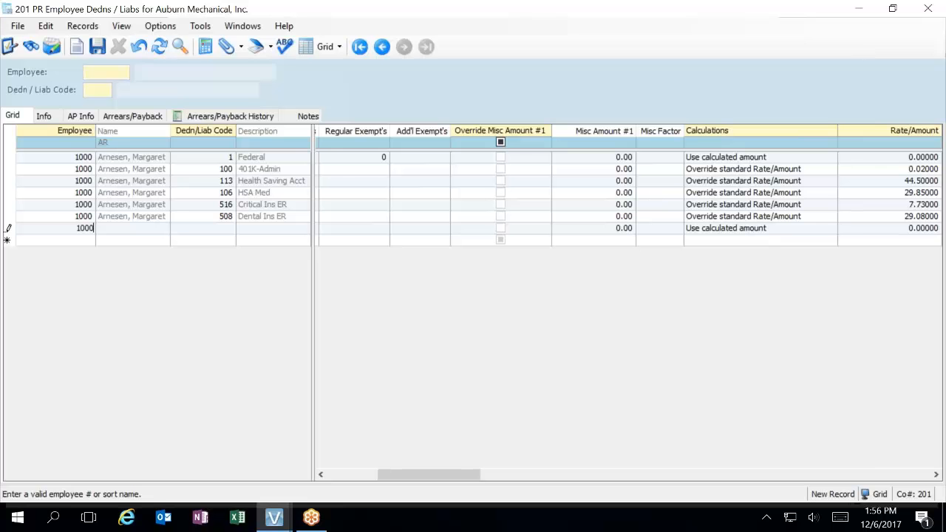
{"action": "key", "text": "Tab"}
{"action": "key", "text": "Tab"}
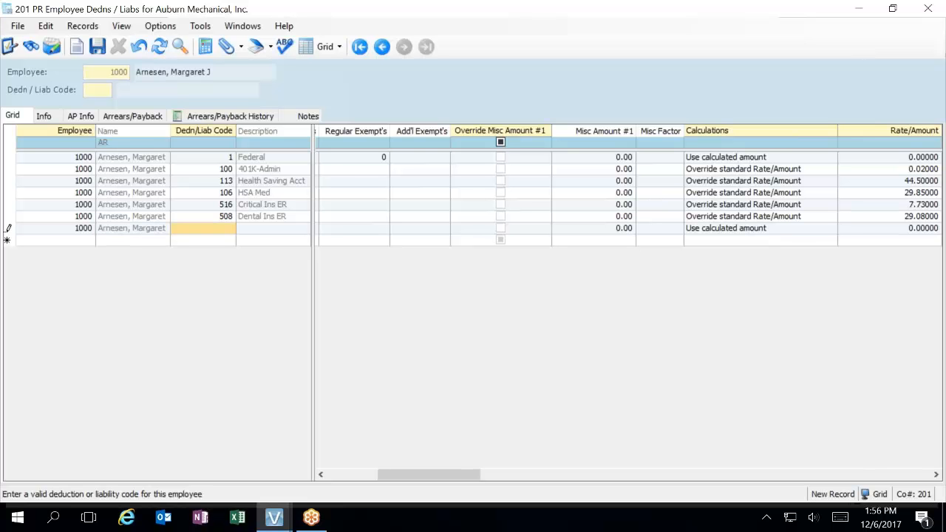
{"action": "key", "text": "F4"}
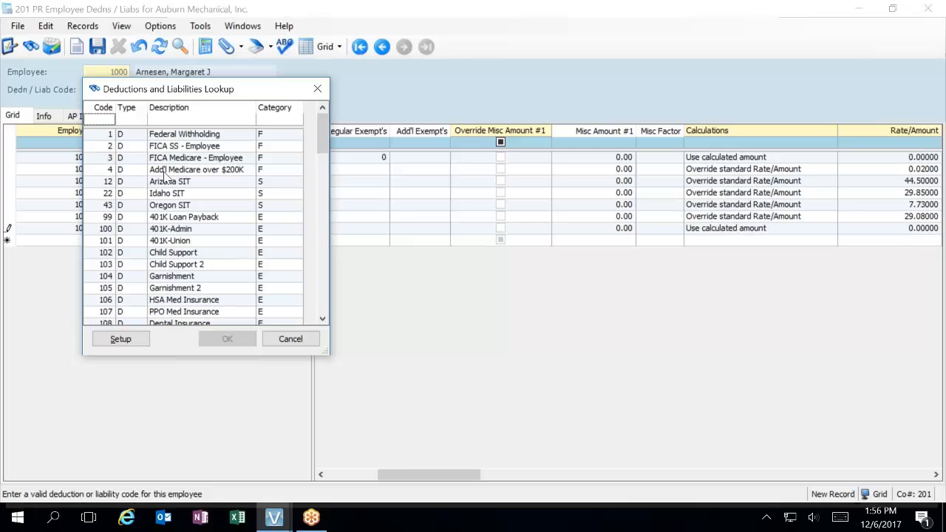
{"action": "left_click", "coordinate": [140, 122]}
{"action": "type", "text": "L"}
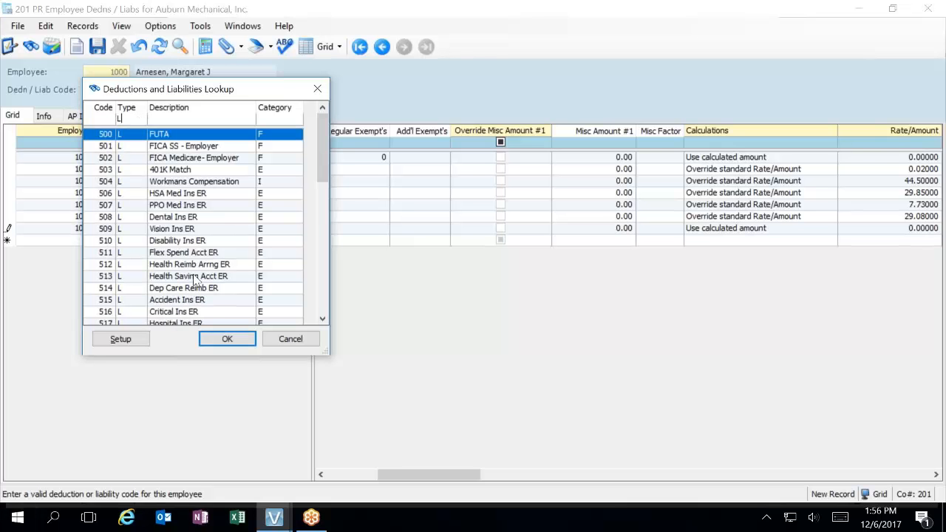
{"action": "scroll", "coordinate": [169, 177], "scroll_direction": "down", "scroll_amount": 2}
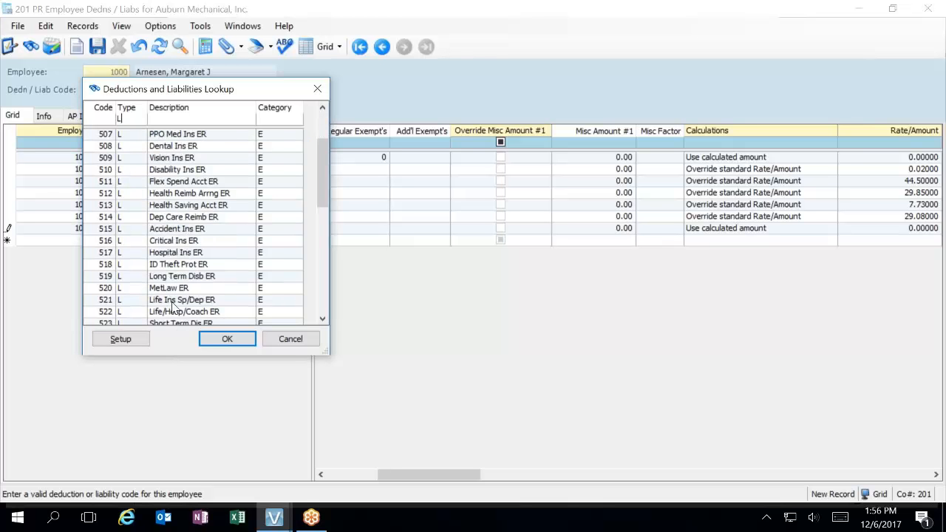
{"action": "left_click", "coordinate": [212, 301]}
{"action": "left_click", "coordinate": [235, 340]}
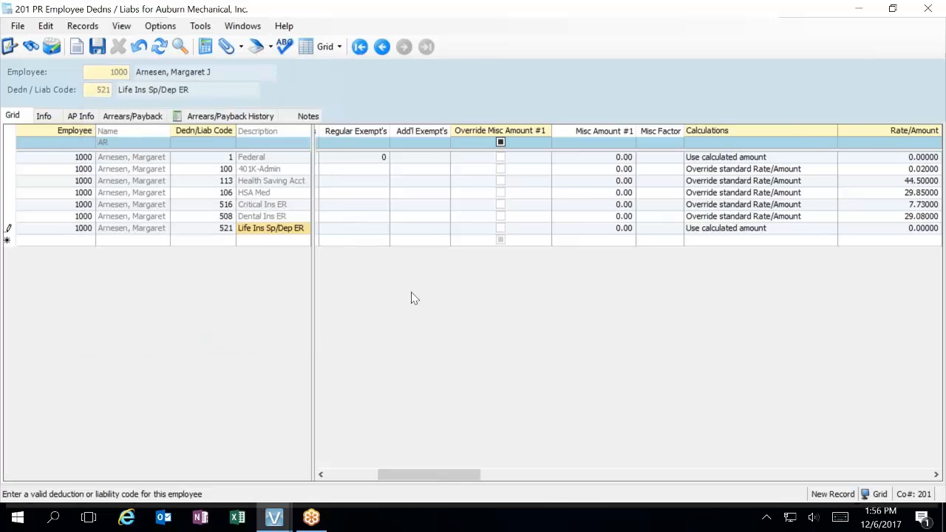
Step: Make the Life Ins Sp/Dep ER liability employee based with frequency W and processing sequence 1
{"action": "key", "text": "Tab"}
{"action": "key", "text": "space"}
{"action": "key", "text": "Tab"}
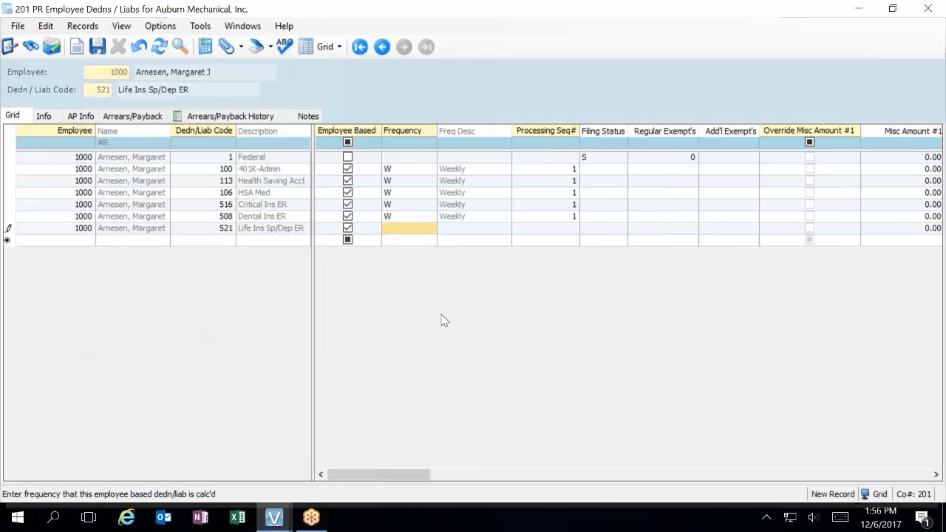
{"action": "type", "text": "W"}
{"action": "key", "text": "Tab"}
{"action": "key", "text": "Tab"}
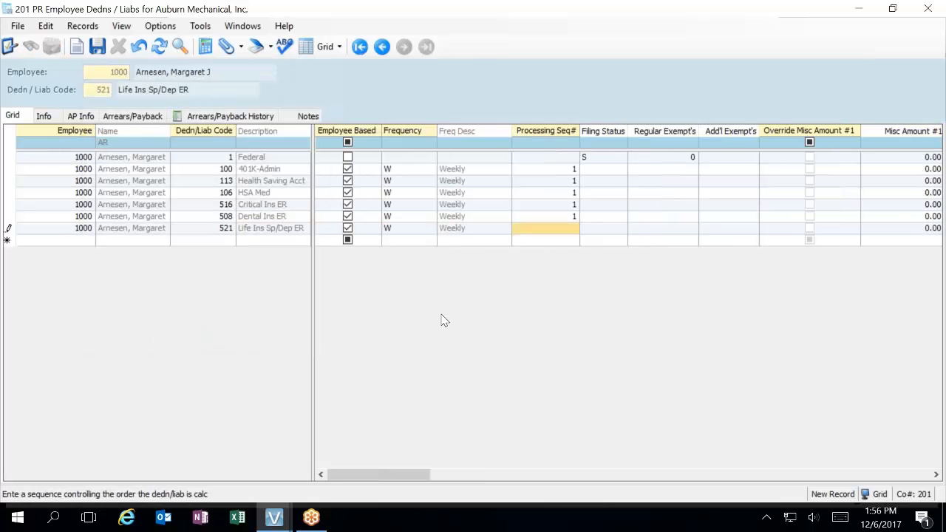
{"action": "type", "text": "1"}
Step: Set the Life Ins Sp/Dep ER record's calculation to Override standard Rate/Amount with an amount of .66
{"action": "key", "text": "Tab"}
{"action": "key", "text": "Tab"}
{"action": "key", "text": "Tab"}
{"action": "key", "text": "Tab"}
{"action": "key", "text": "Tab"}
{"action": "key", "text": "Tab"}
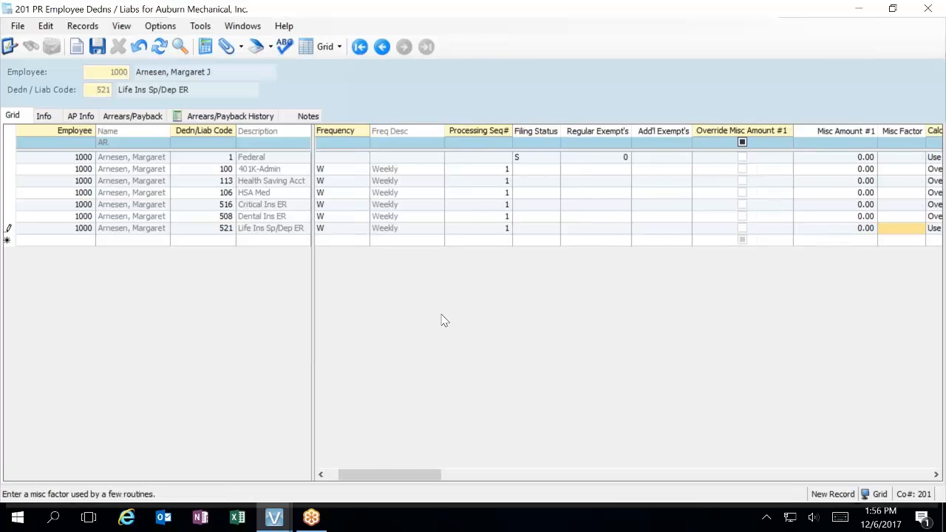
{"action": "key", "text": "Tab"}
{"action": "key", "text": "Down"}
{"action": "key", "text": "Down"}
{"action": "key", "text": "Tab"}
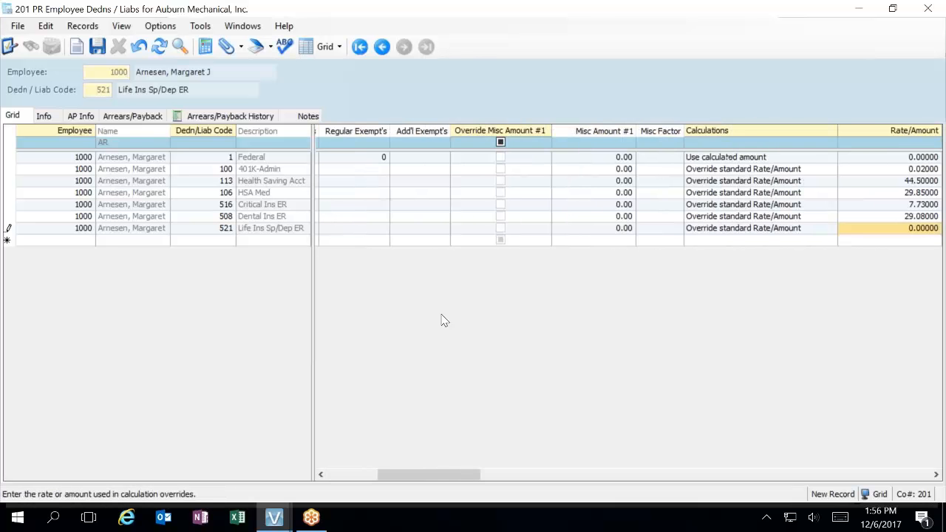
{"action": "type", "text": ".66"}
Step: Add another record for the same employee, filtering the lookup to type L and choosing code 522, Life/Hosp/Coach ER
{"action": "left_click", "coordinate": [78, 243]}
{"action": "type", "text": "1000"}
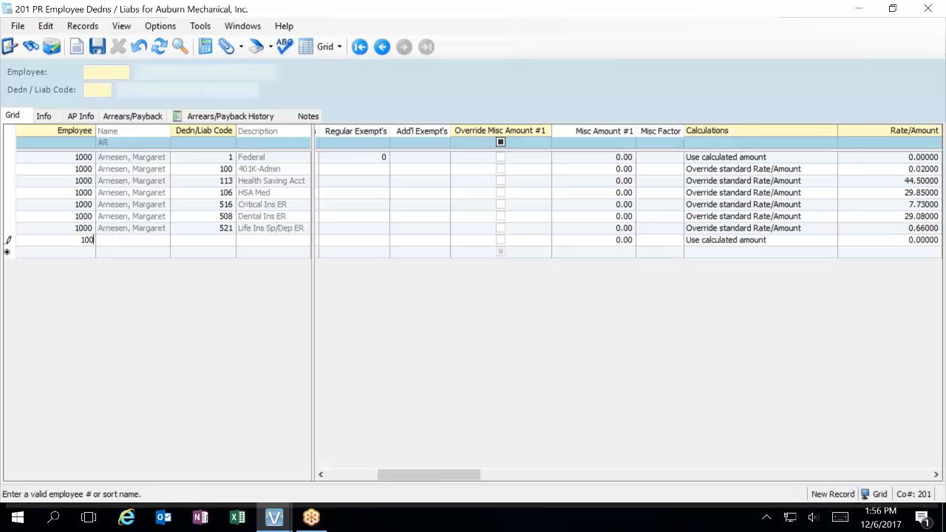
{"action": "key", "text": "Tab"}
{"action": "key", "text": "F4"}
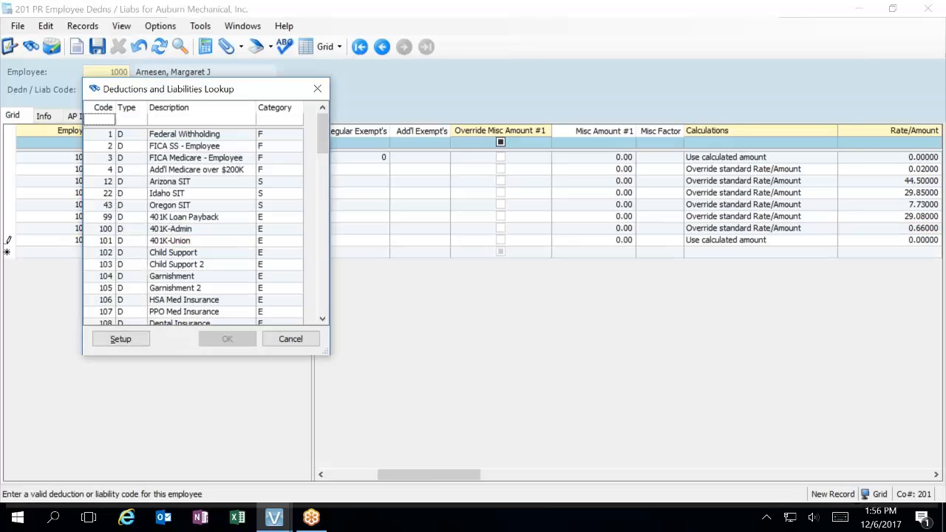
{"action": "key", "text": "Tab"}
{"action": "type", "text": "L"}
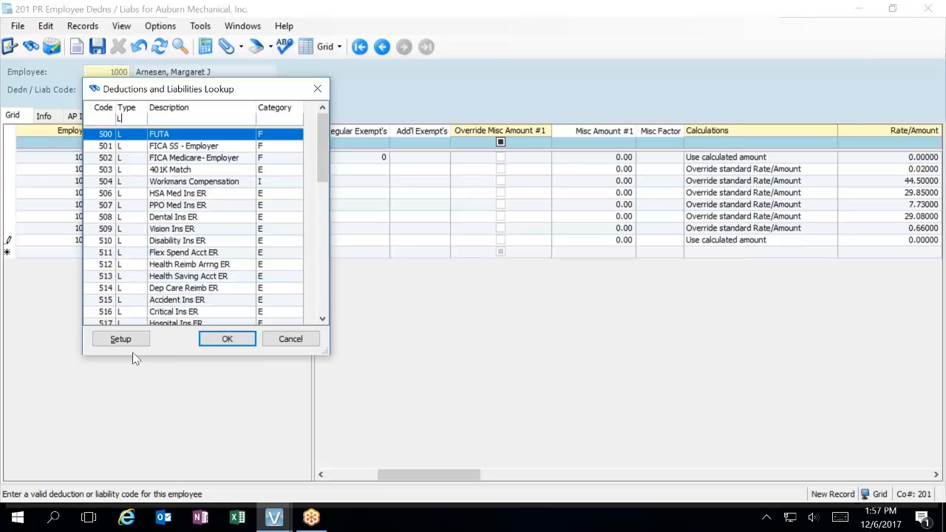
{"action": "scroll", "coordinate": [161, 268], "scroll_direction": "down", "scroll_amount": 2}
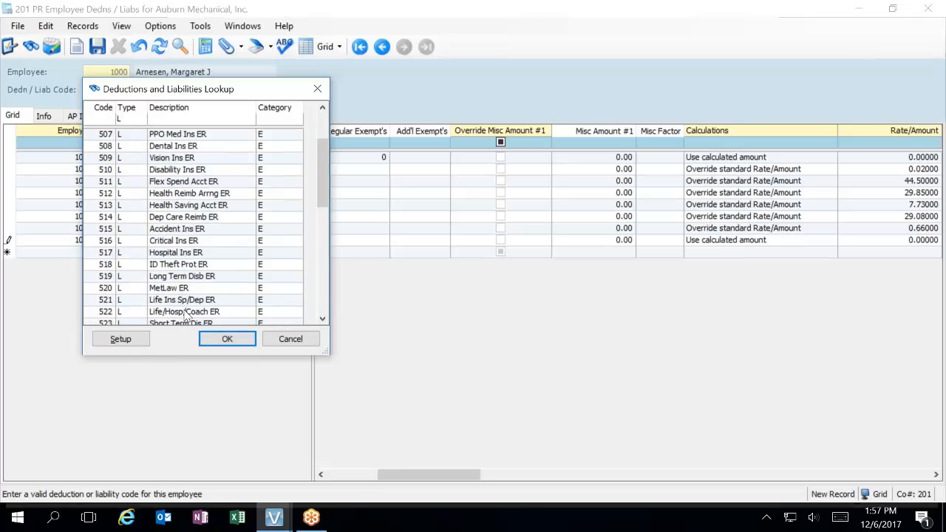
{"action": "left_click", "coordinate": [216, 314]}
{"action": "left_click", "coordinate": [225, 338]}
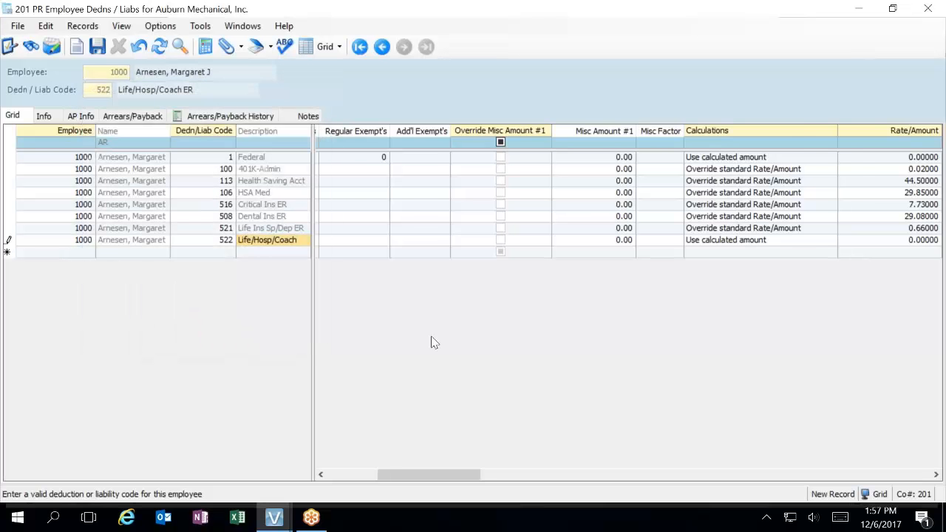
Step: Make the Life/Hosp/Coach ER liability employee based with frequency W and processing sequence 1
{"action": "key", "text": "Tab"}
{"action": "key", "text": "space"}
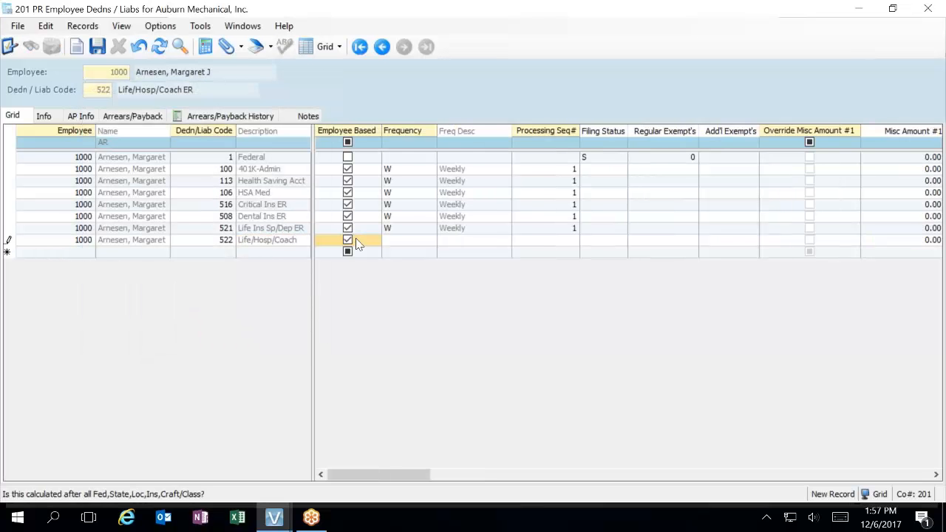
{"action": "key", "text": "Tab"}
{"action": "type", "text": "W"}
{"action": "key", "text": "Tab"}
{"action": "key", "text": "Tab"}
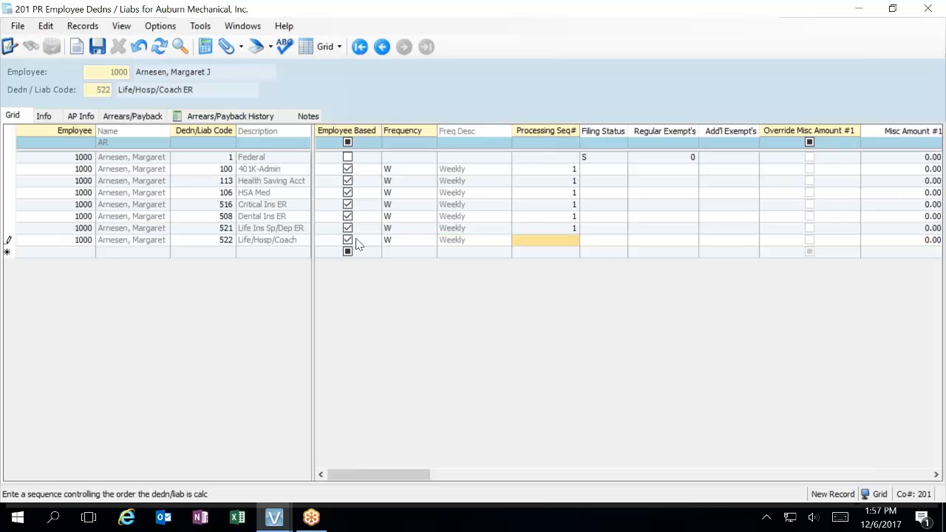
{"action": "type", "text": "1"}
Step: Set the Life/Hosp/Coach ER record's calculation to Override standard Rate/Amount with an amount of 11.36
{"action": "key", "text": "Tab"}
{"action": "key", "text": "Tab"}
{"action": "key", "text": "Tab"}
{"action": "key", "text": "Tab"}
{"action": "key", "text": "Tab"}
{"action": "key", "text": "Tab"}
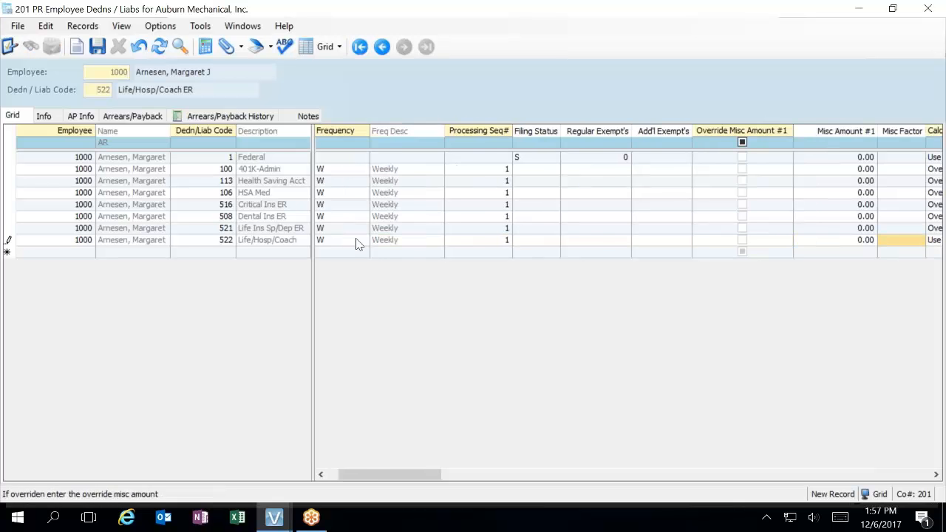
{"action": "key", "text": "Tab"}
{"action": "key", "text": "o"}
{"action": "key", "text": "Tab"}
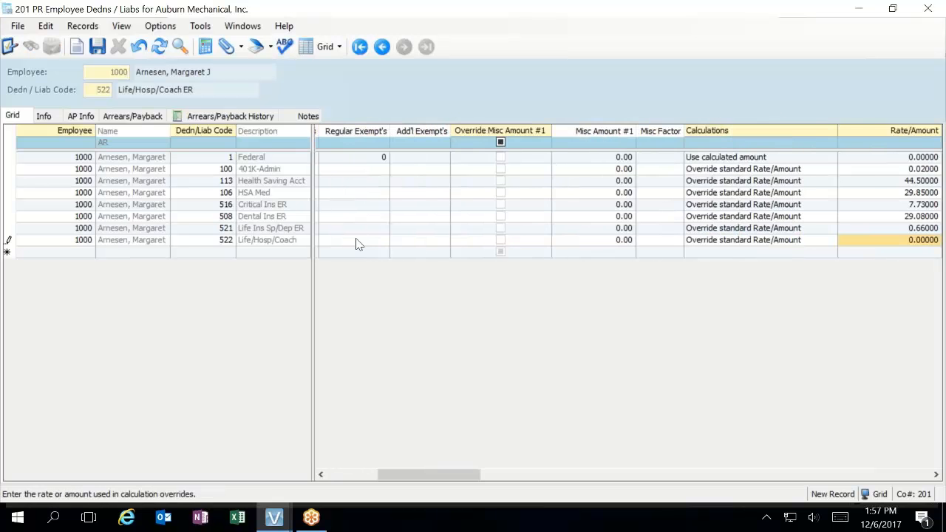
{"action": "type", "text": "11.36"}
Step: Add another record for the same employee, filtering the lookup to type L and choosing code 506, HSA Med Ins ER
{"action": "left_click", "coordinate": [93, 253]}
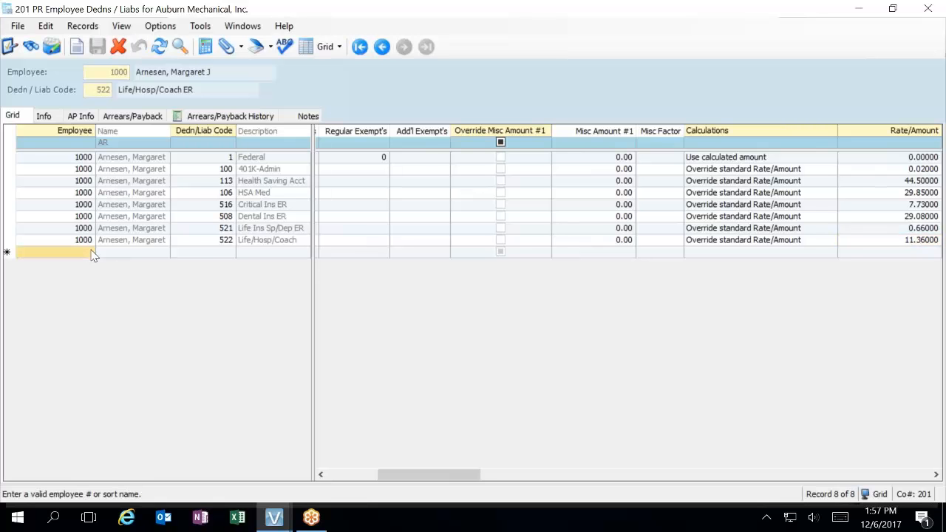
{"action": "type", "text": "1000"}
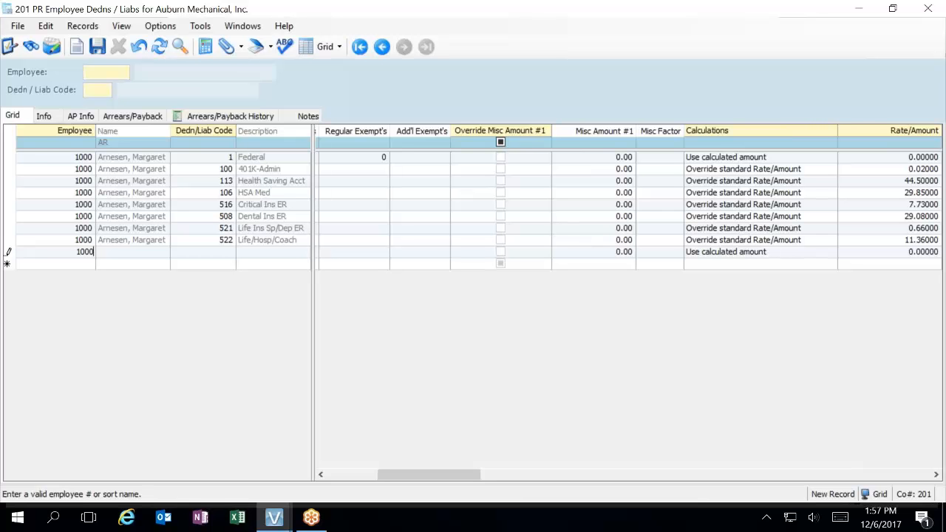
{"action": "key", "text": "Tab"}
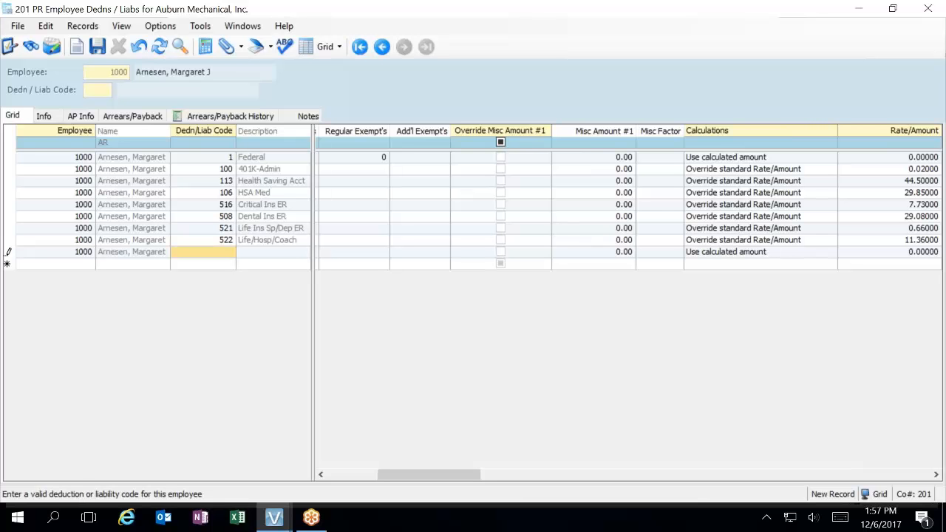
{"action": "key", "text": "F9"}
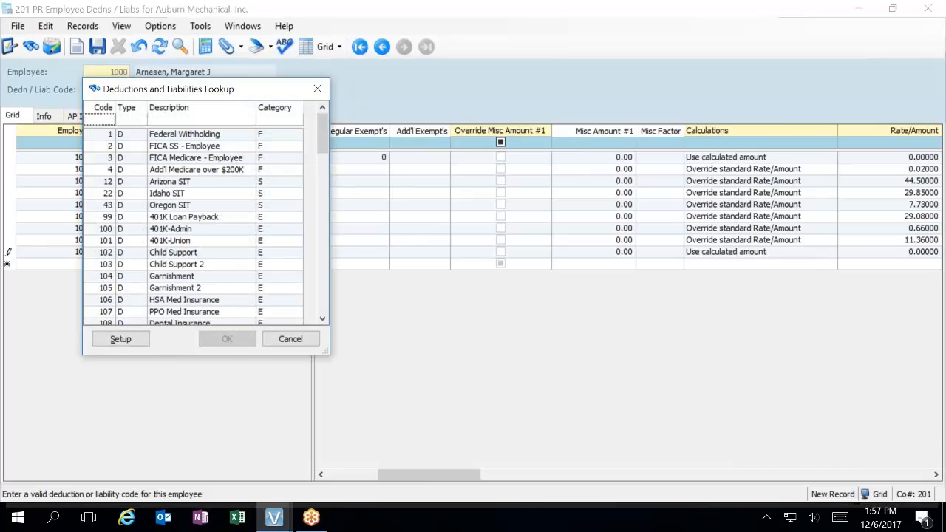
{"action": "key", "text": "Tab"}
{"action": "type", "text": "l"}
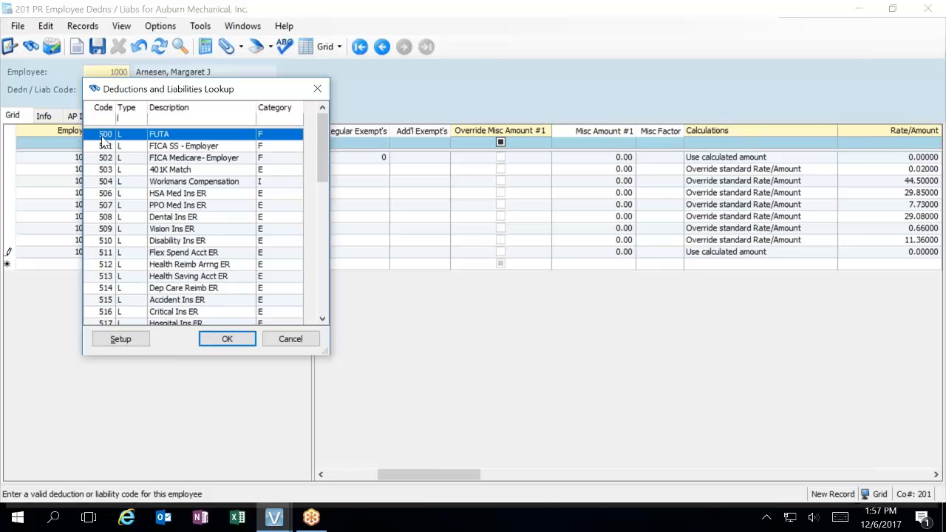
{"action": "scroll", "coordinate": [235, 172], "scroll_direction": "down", "scroll_amount": 1}
{"action": "scroll", "coordinate": [222, 192], "scroll_direction": "down", "scroll_amount": 3}
{"action": "scroll", "coordinate": [164, 270], "scroll_direction": "up", "scroll_amount": 3}
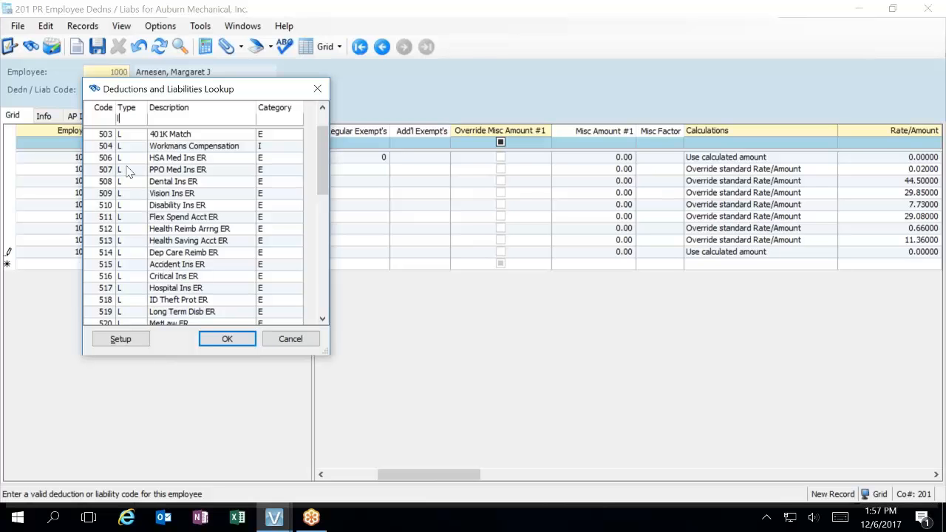
{"action": "left_click", "coordinate": [179, 148]}
{"action": "left_click", "coordinate": [185, 160]}
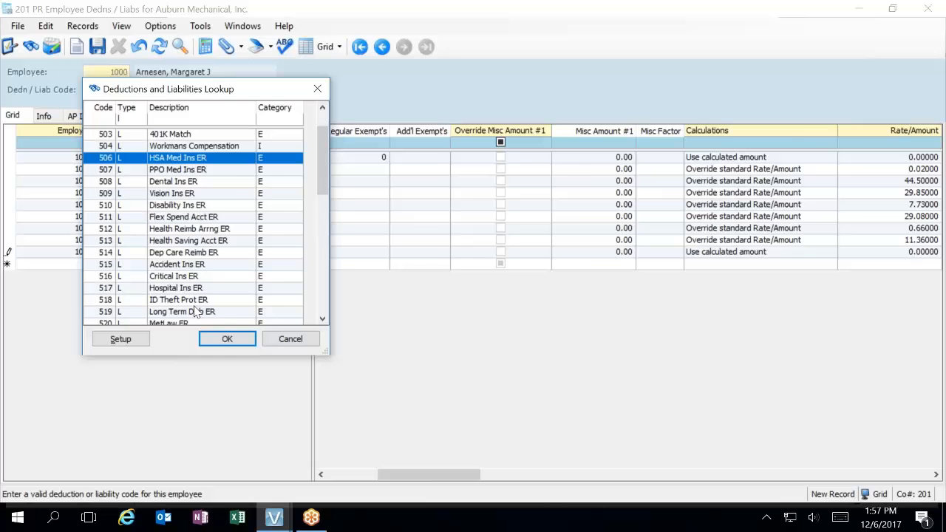
{"action": "left_click", "coordinate": [226, 339]}
Step: Make the HSA Med Ins ER liability employee based with frequency W and processing sequence 1
{"action": "key", "text": "space"}
{"action": "key", "text": "Tab"}
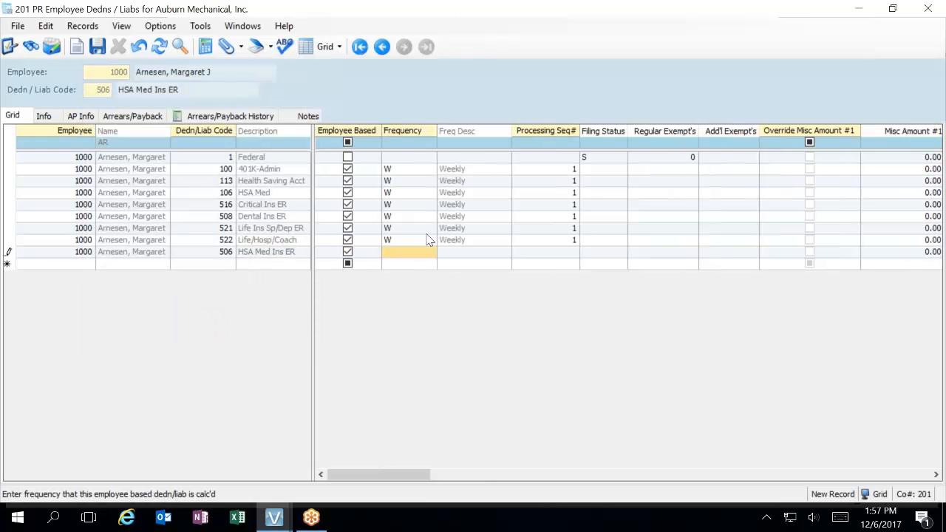
{"action": "type", "text": "W"}
{"action": "key", "text": "Tab"}
{"action": "key", "text": "Tab"}
{"action": "type", "text": "1"}
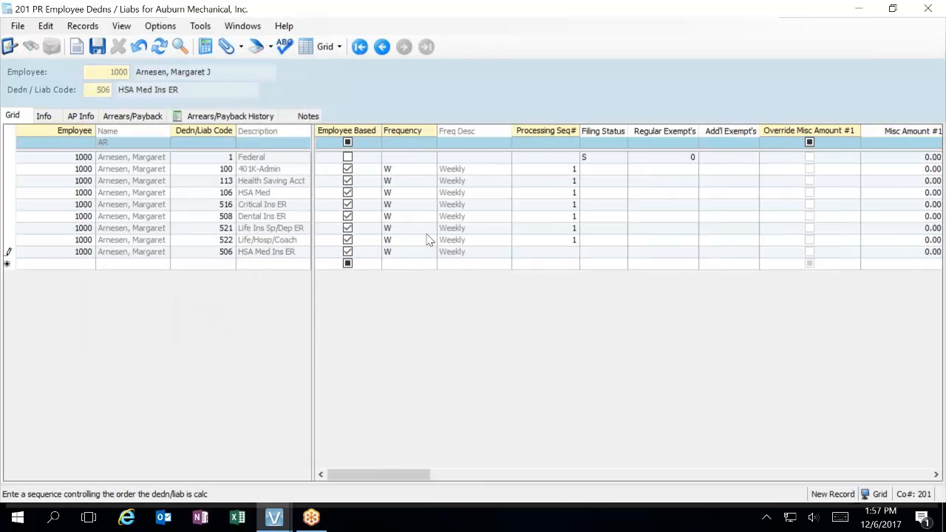
Step: Override the HSA Med Ins ER record's standard Rate/Amount with 153.15 and save the record
{"action": "key", "text": "Tab"}
{"action": "key", "text": "Tab"}
{"action": "key", "text": "Tab"}
{"action": "key", "text": "Tab"}
{"action": "key", "text": "Tab"}
{"action": "key", "text": "Tab"}
{"action": "key", "text": "Tab"}
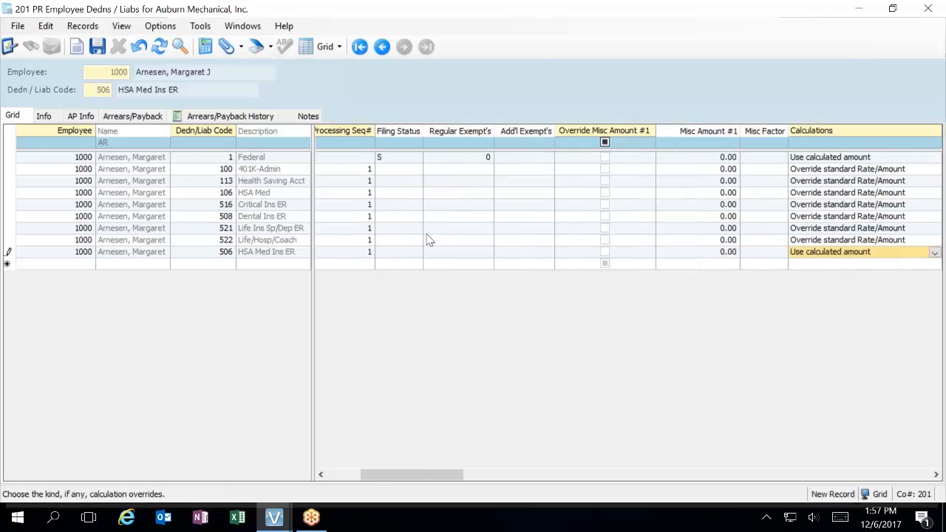
{"action": "type", "text": "Overrid"}
{"action": "key", "text": "Tab"}
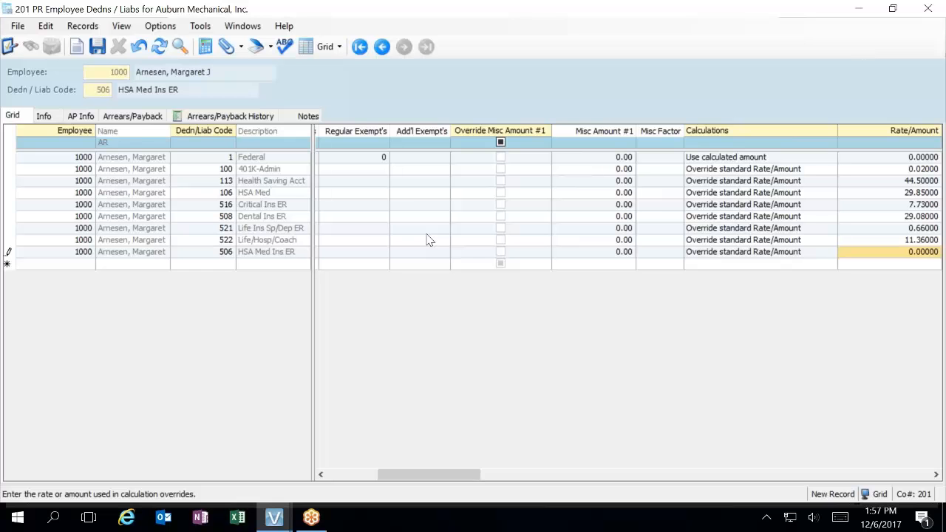
{"action": "type", "text": "150"}
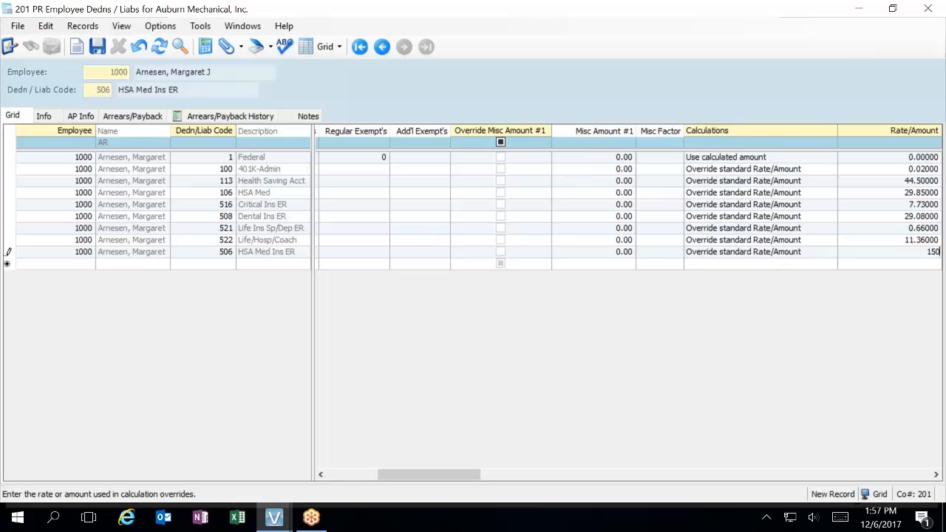
{"action": "key", "text": "BackSpace"}
{"action": "type", "text": "3.15"}
{"action": "key", "text": "Return"}
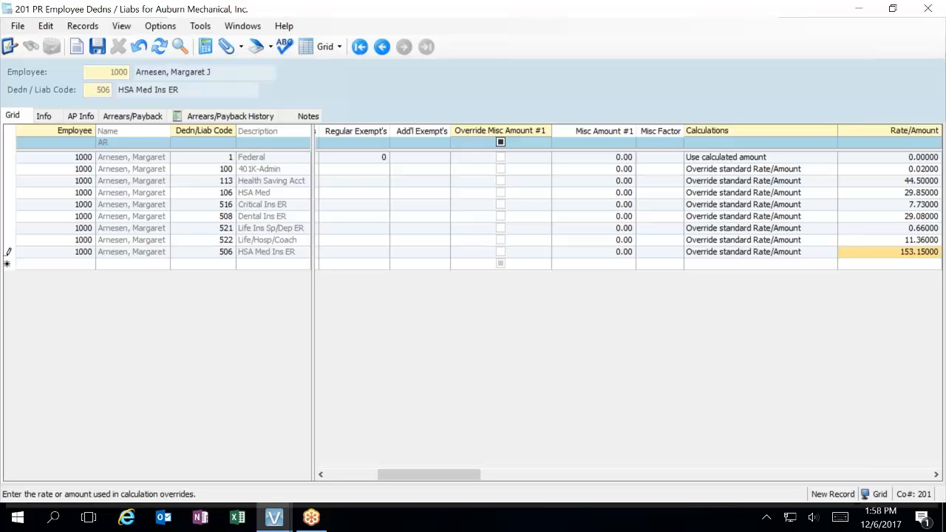
{"action": "left_click", "coordinate": [97, 46]}
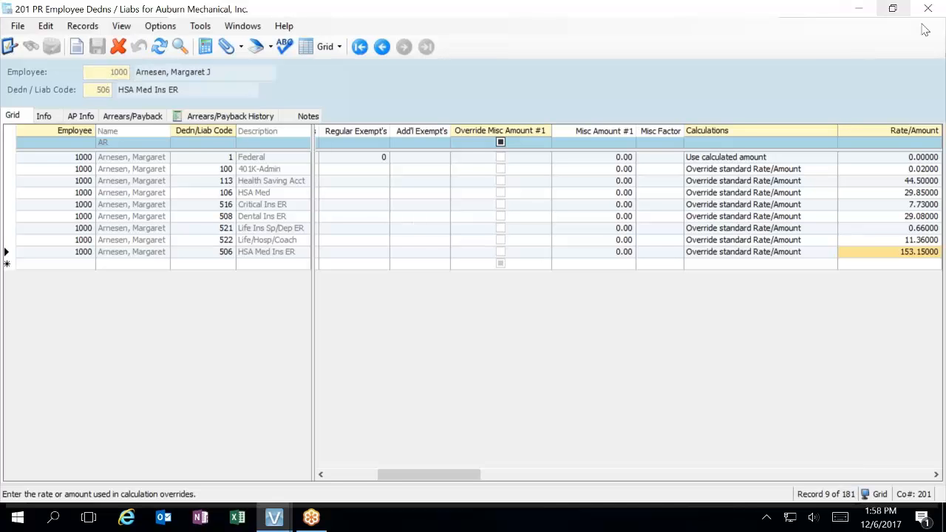